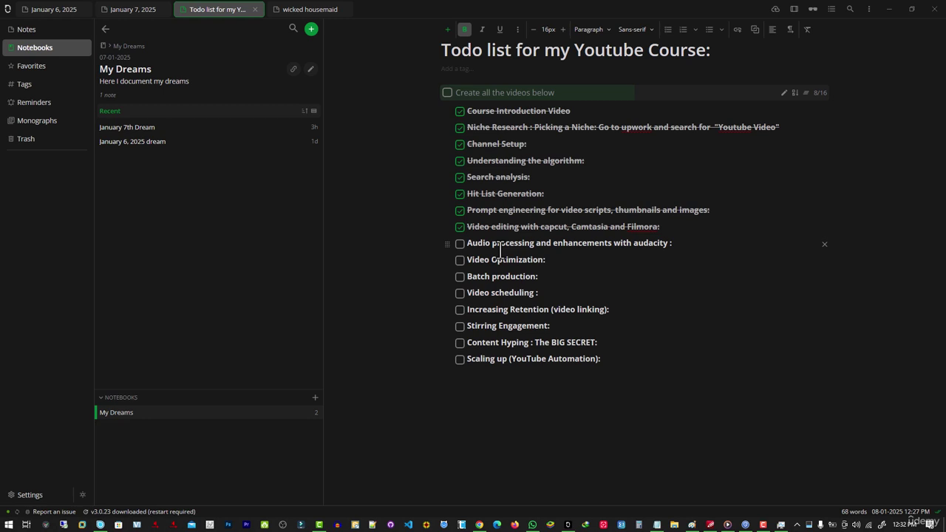
- Review the Video Editing diagram in Paint, and return to the to-do list
key(super)
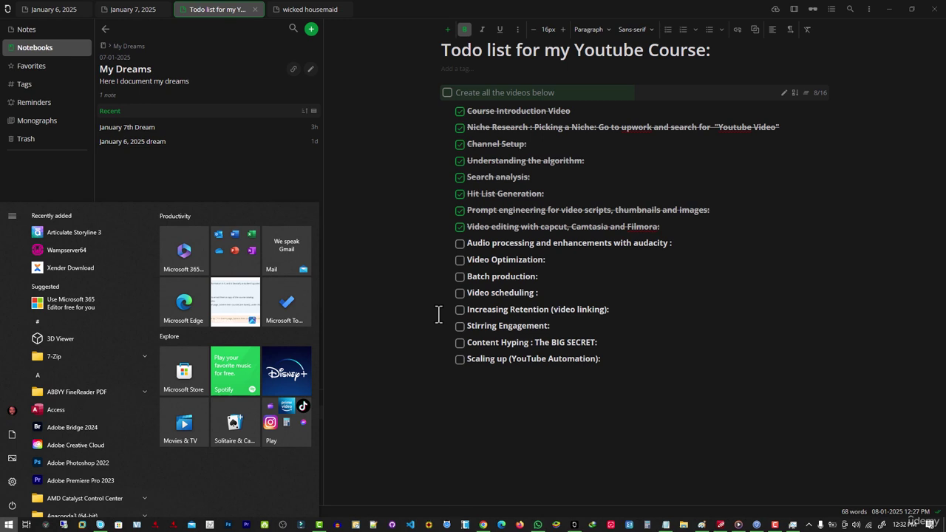
click(702, 525)
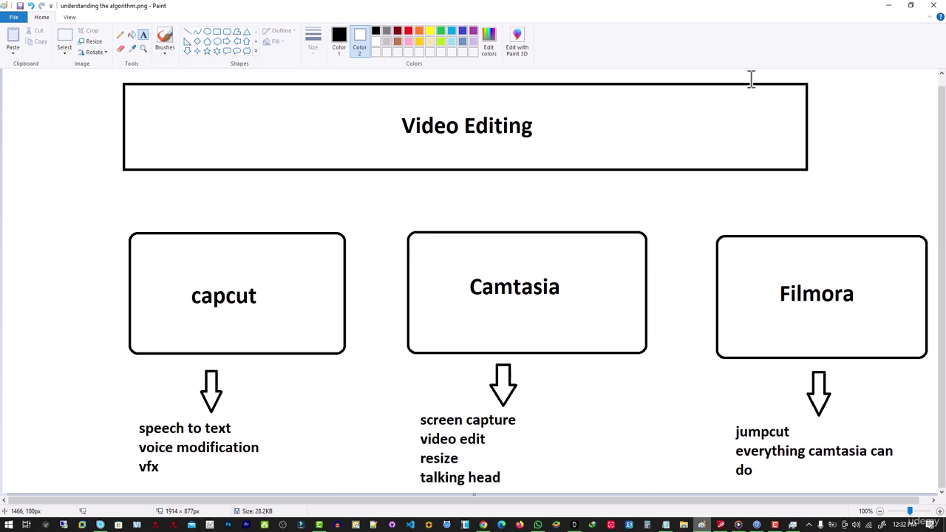
click(889, 7)
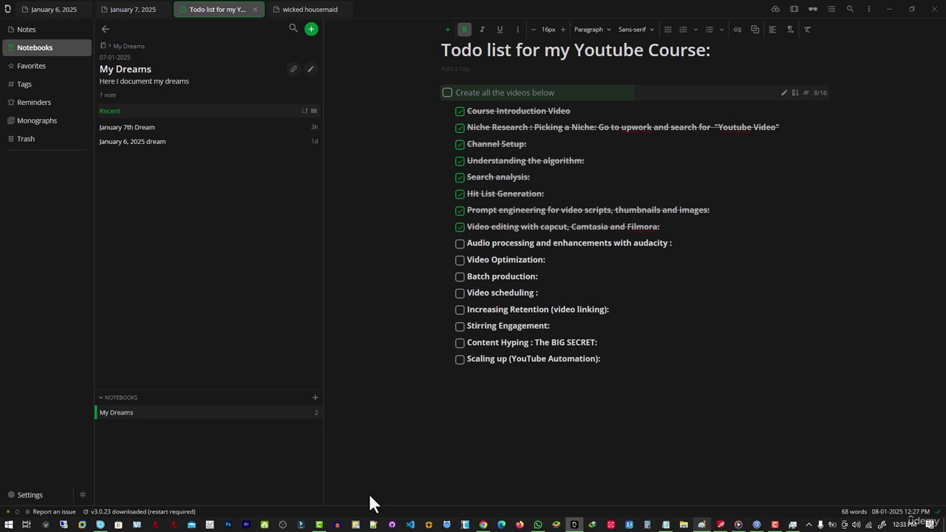
- Launch CapCut and create a new project
key(super)
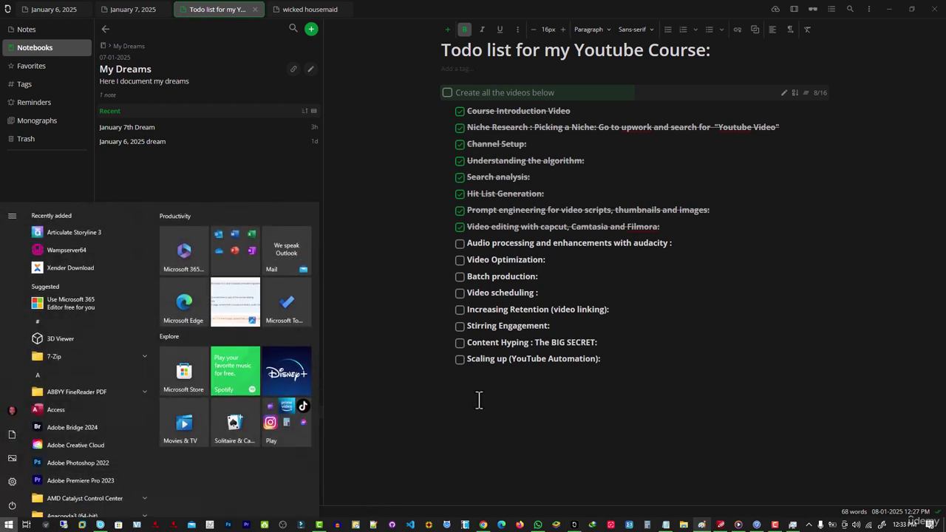
text(capcut)
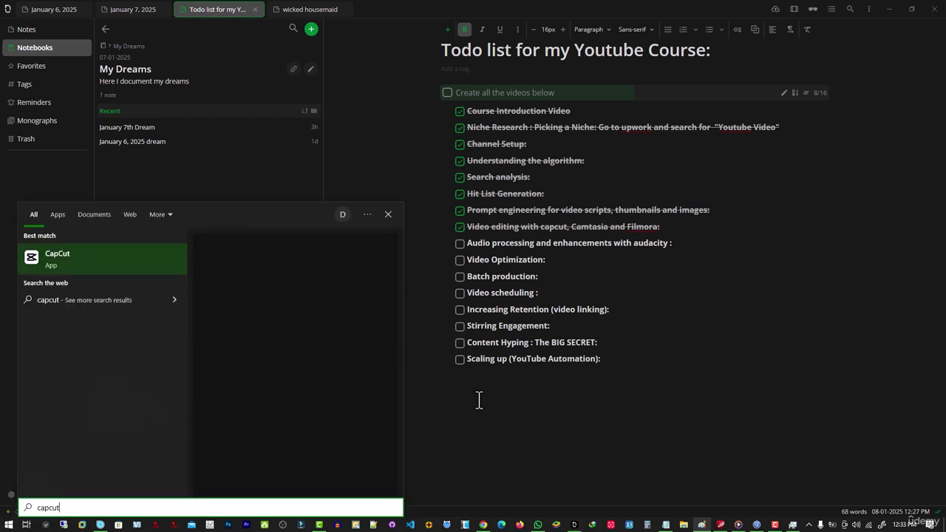
click(116, 258)
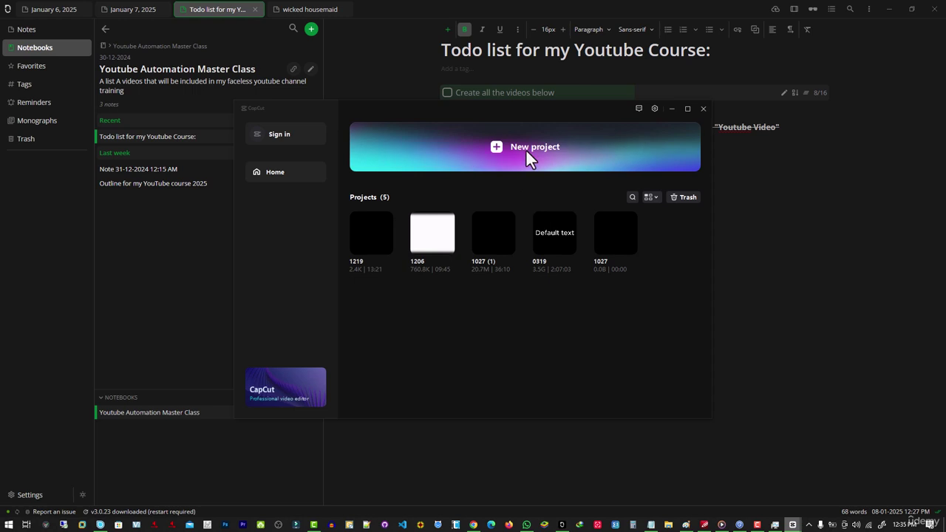
click(504, 144)
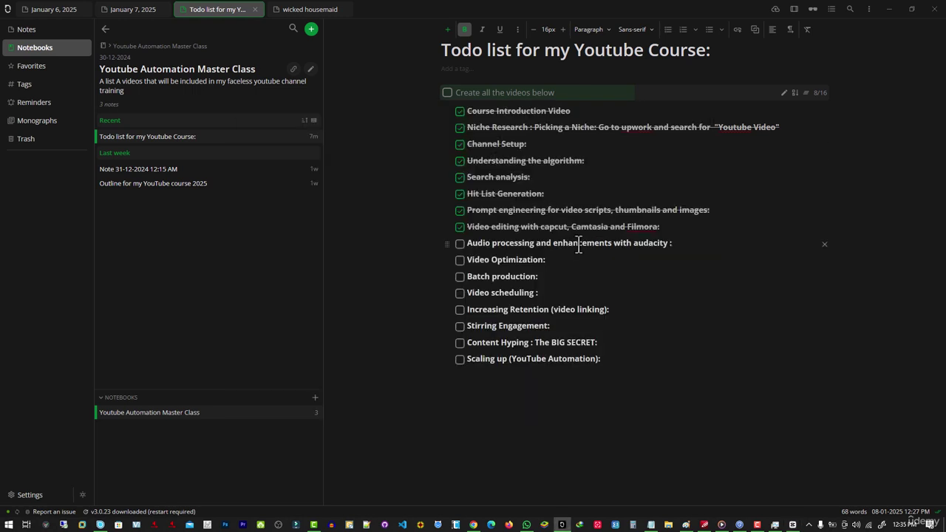
- Bring the new CapCut project to the front and dismiss the version update dialog without installing
mouse_move(795, 525)
click(795, 526)
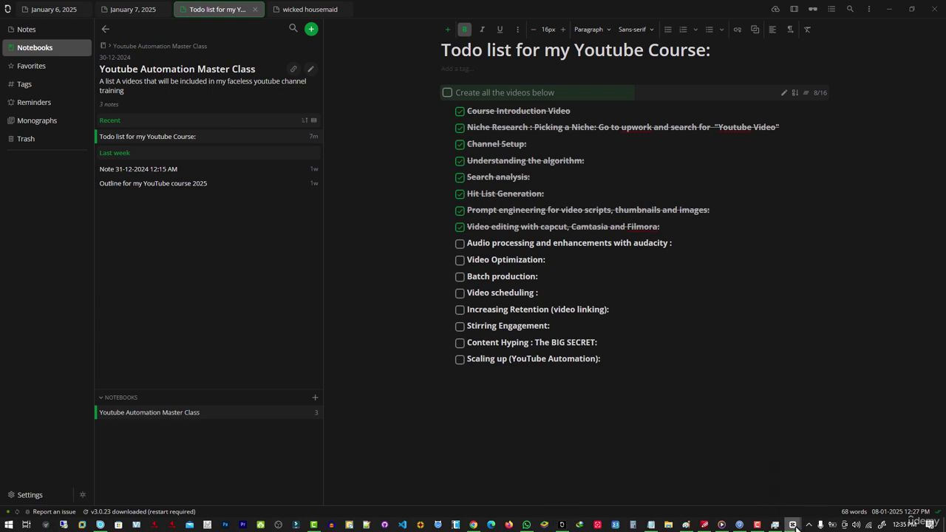
click(789, 512)
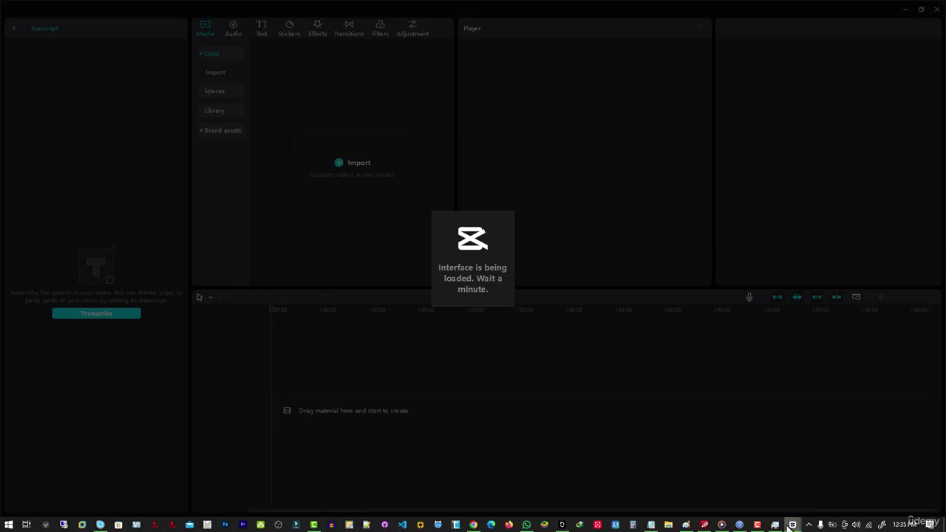
mouse_move(790, 525)
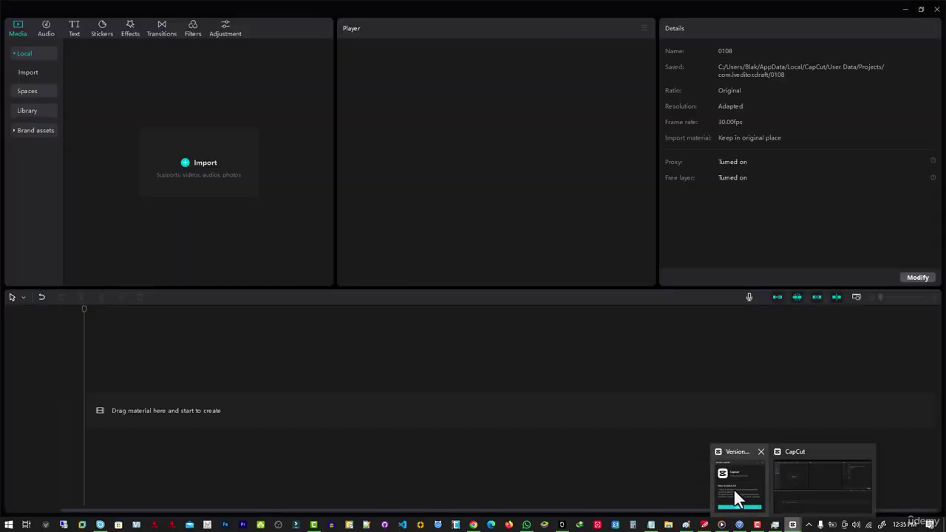
click(733, 488)
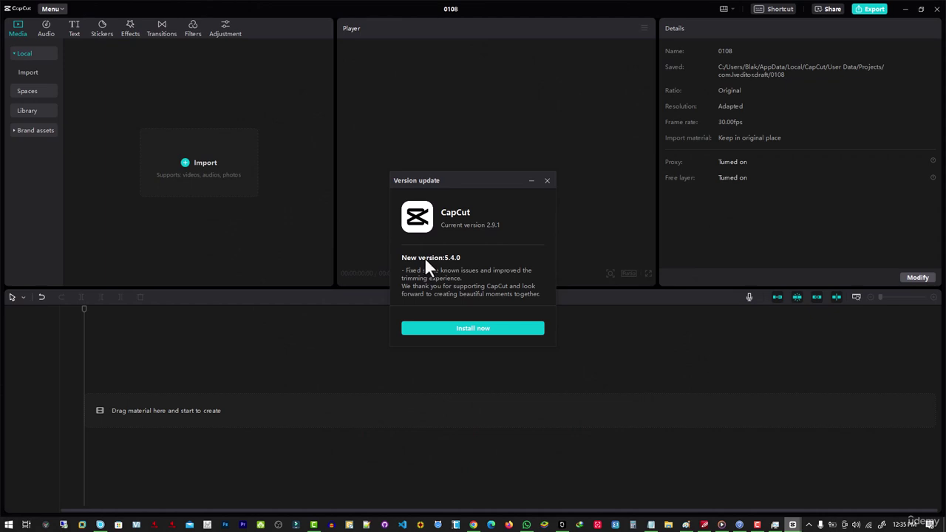
click(548, 181)
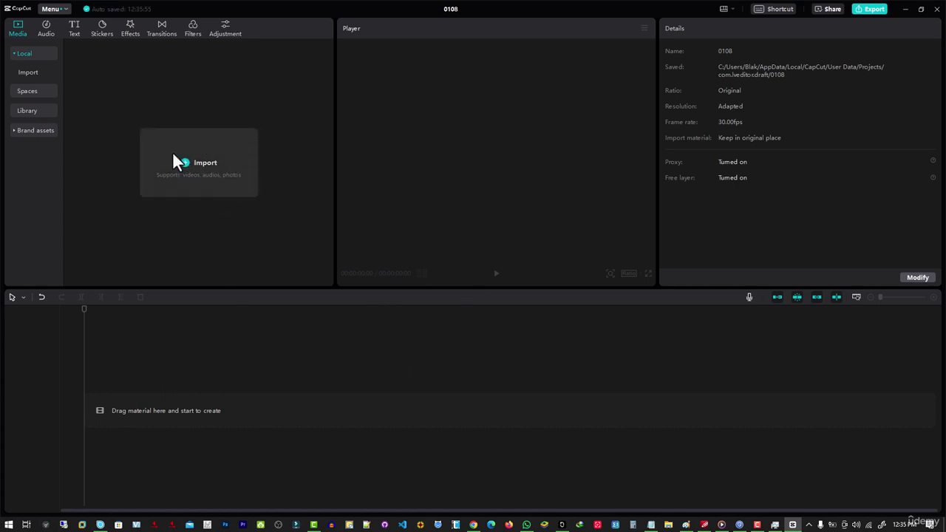
- Browse the audio library's music, sound effects, TikTok and brand music categories
click(44, 34)
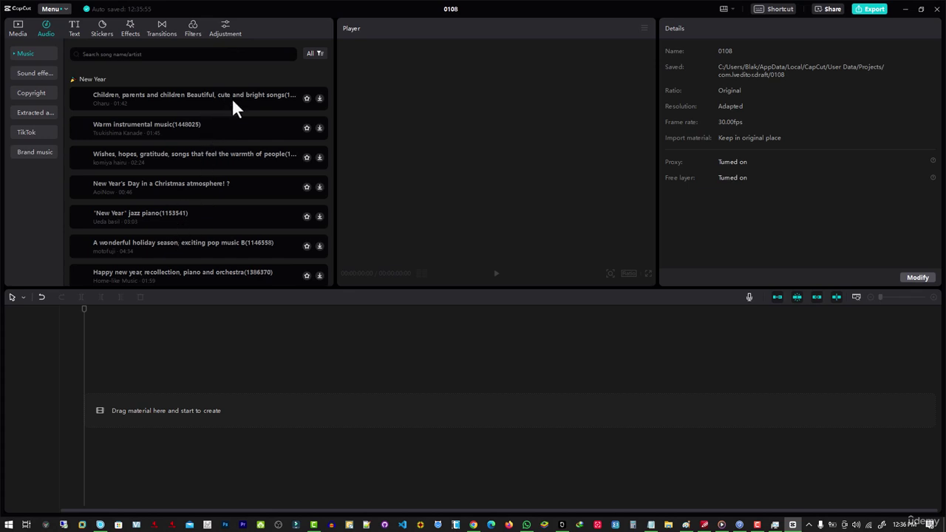
scroll(195, 162, down, 5)
scroll(195, 167, down, 3)
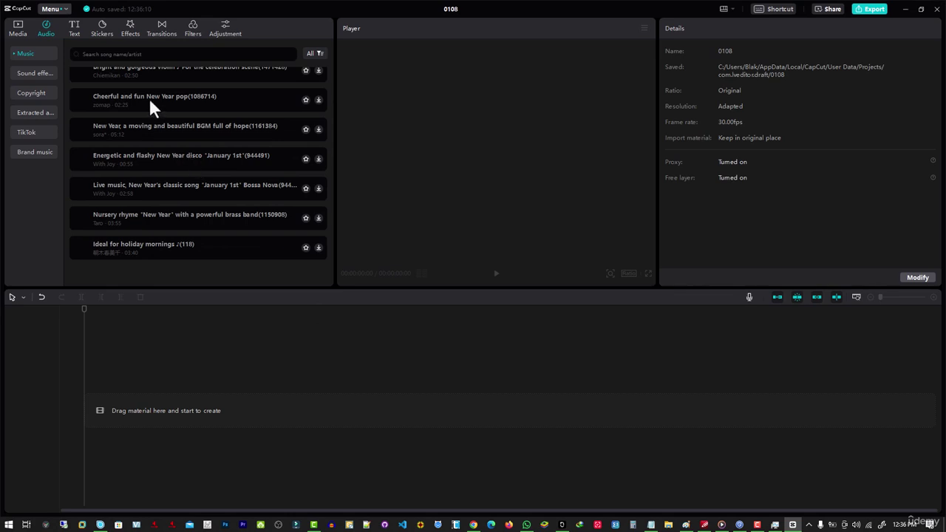
click(41, 75)
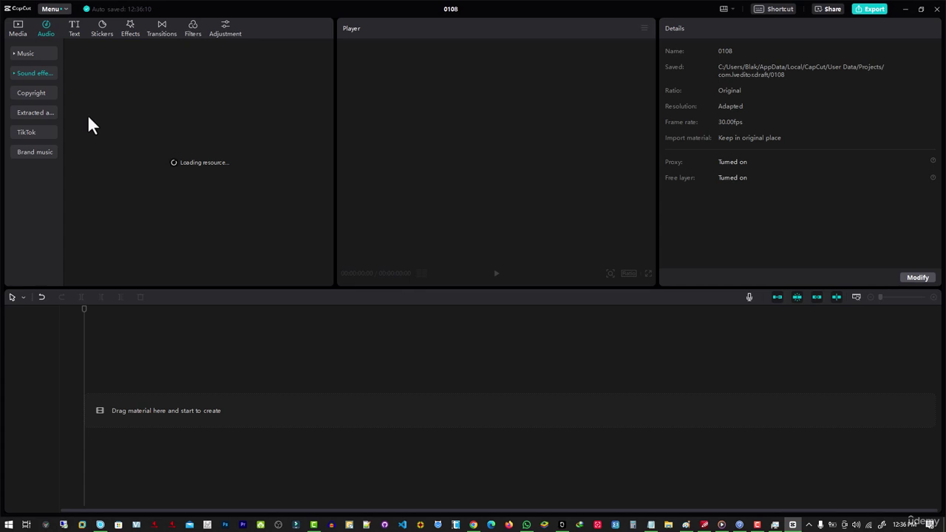
click(47, 136)
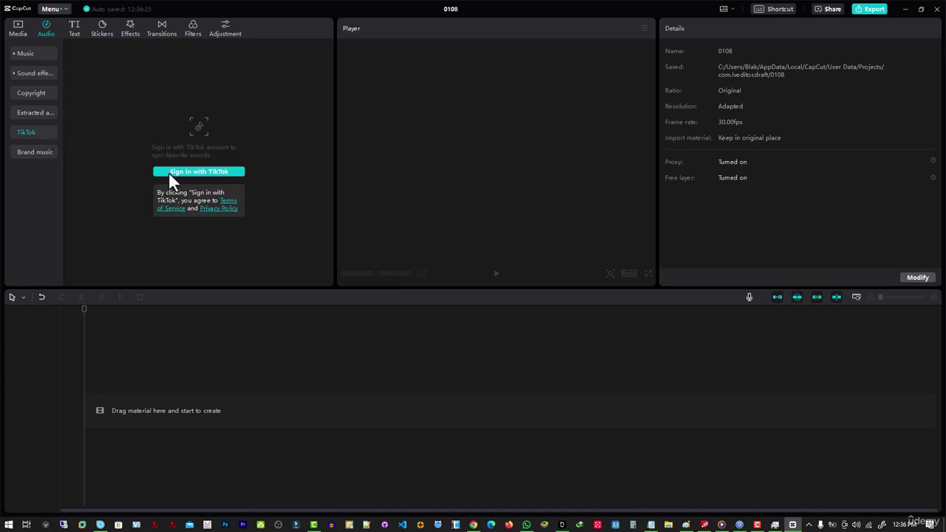
click(39, 157)
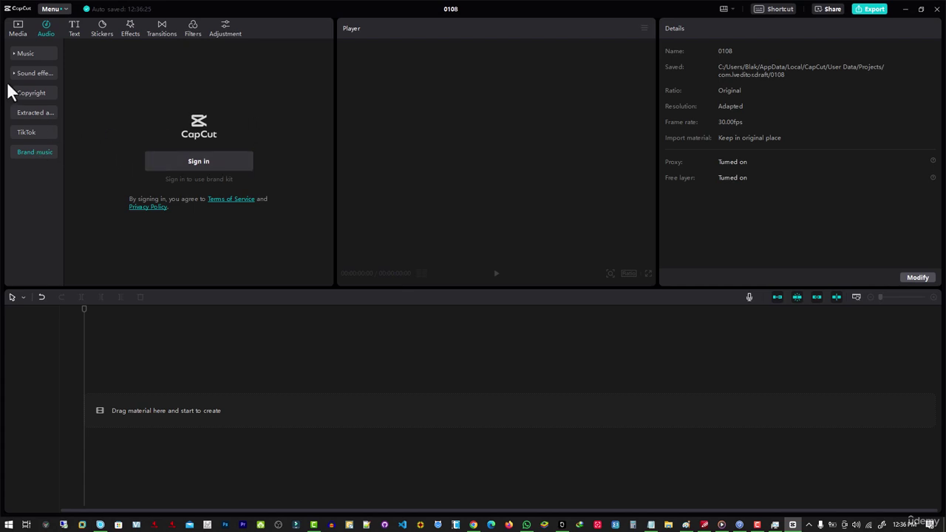
- Add a default text clip to the start of the timeline
click(74, 39)
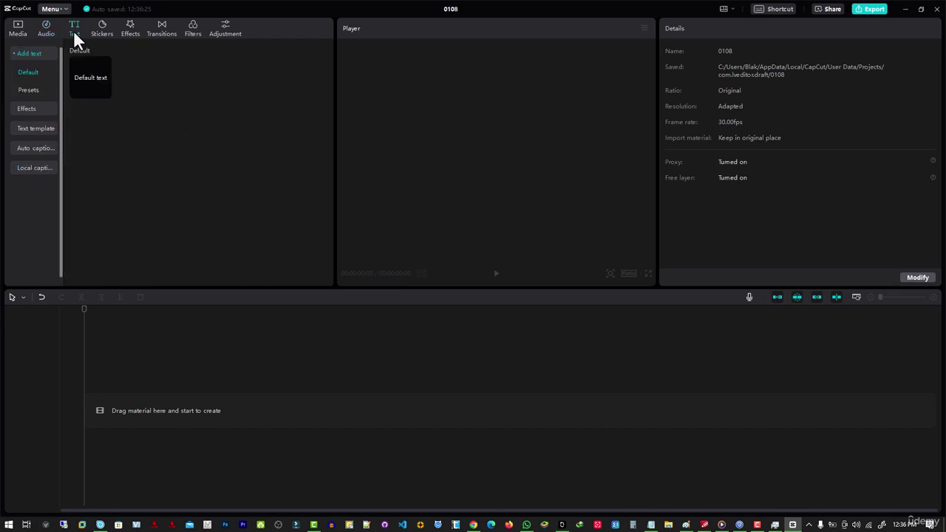
click(88, 76)
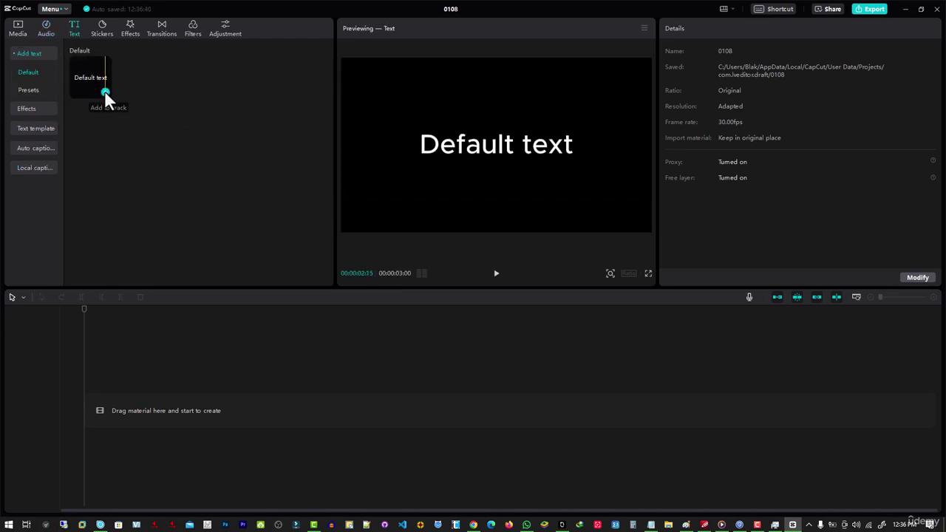
click(105, 92)
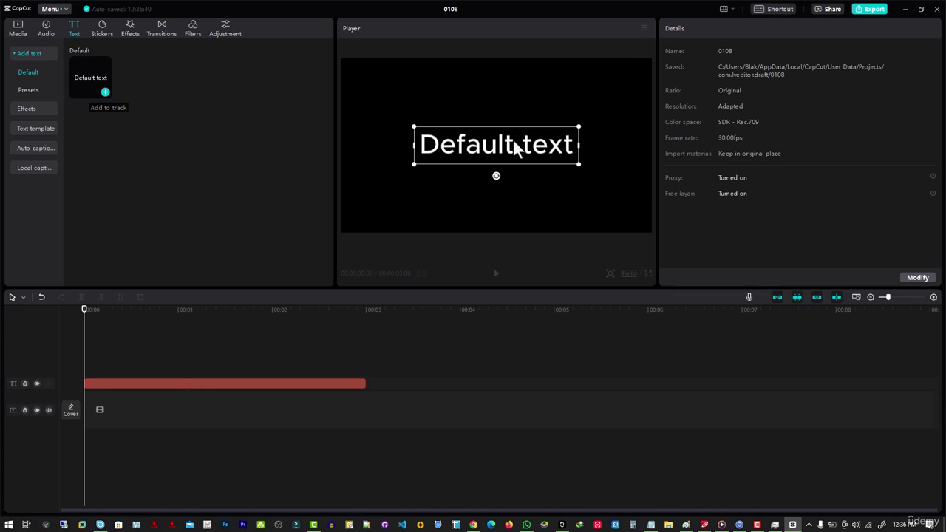
- Replace the text clip's wording with "hi my name" followed by the presenter's name
double_click(495, 152)
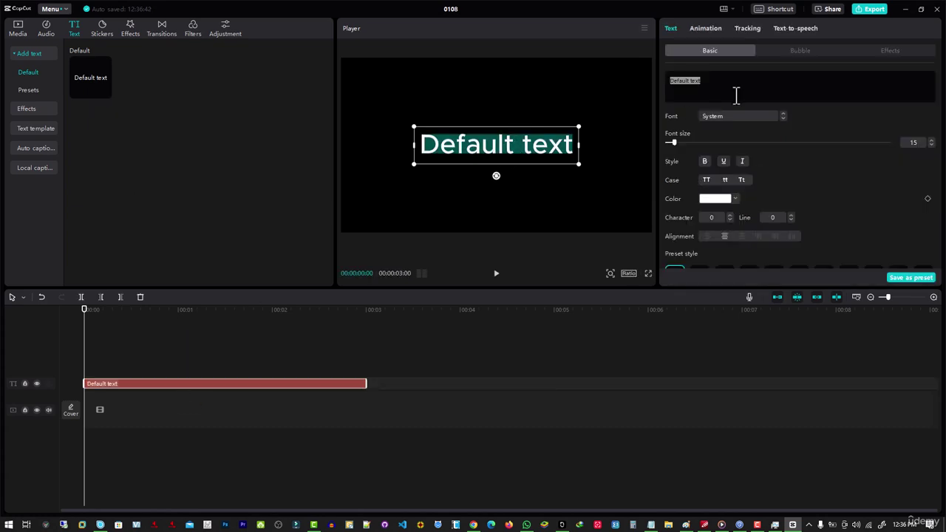
click(736, 94)
key(ctrl+a)
text(hi m)
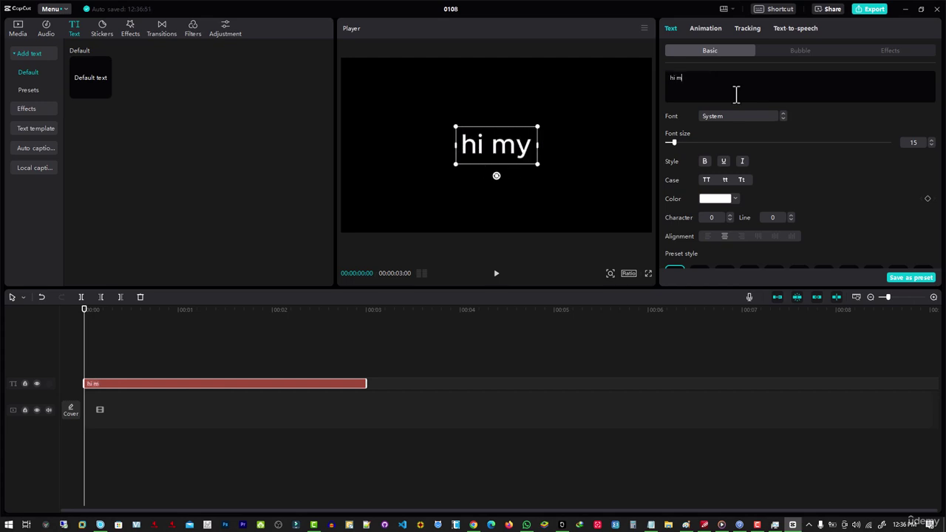
text(y name iBlalk)
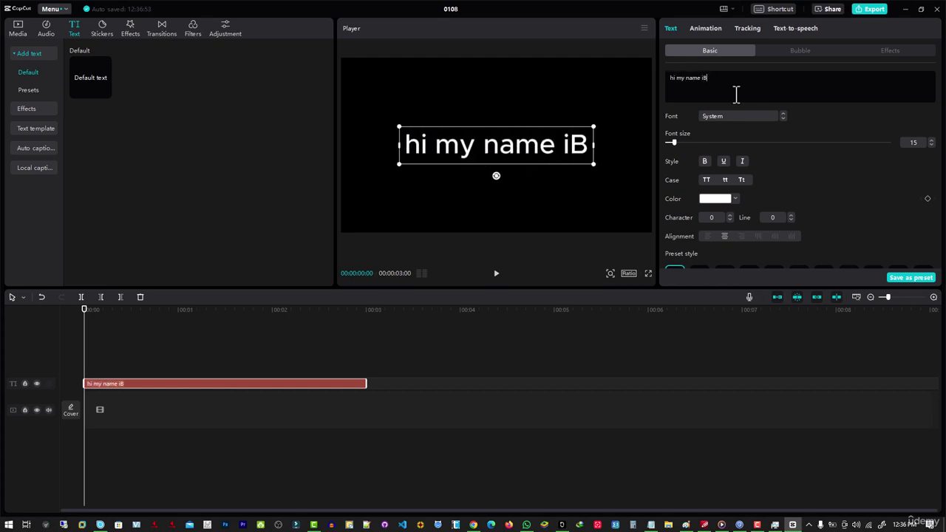
key(BackSpace)
key(BackSpace)
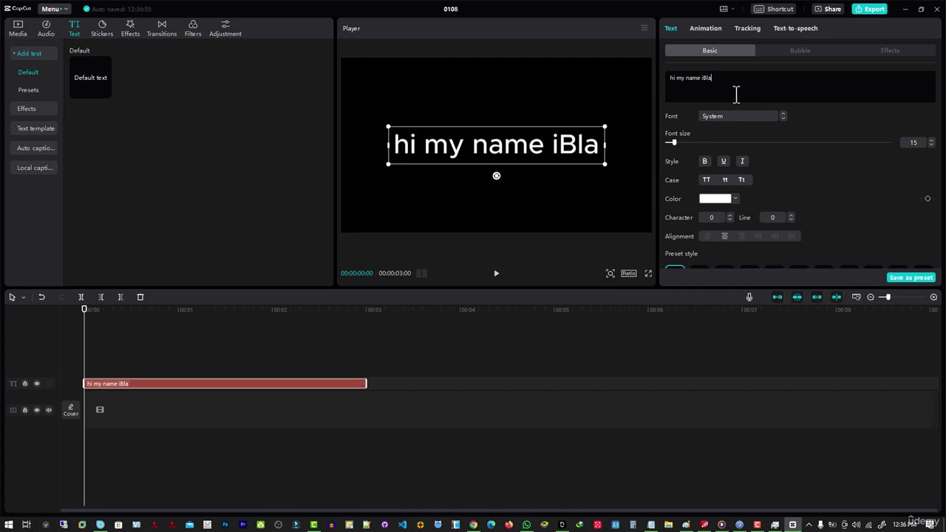
text(k)
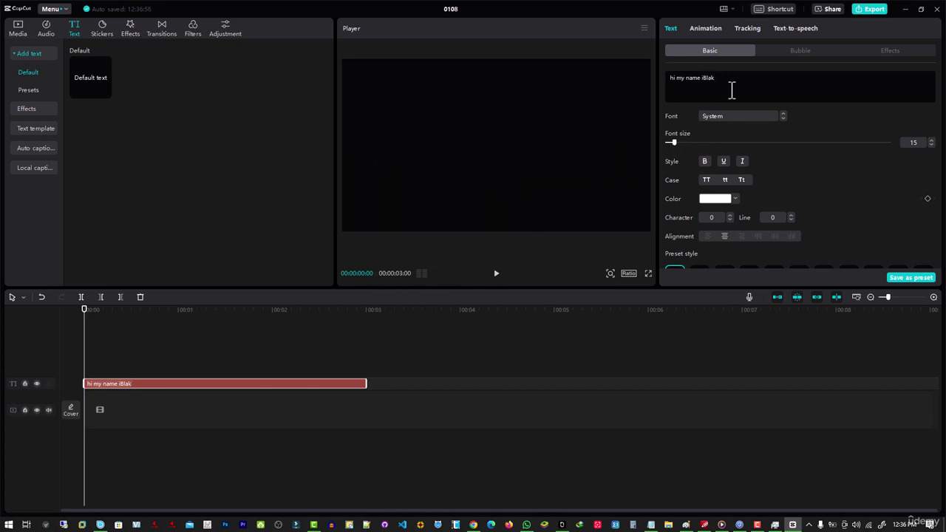
- Examine the text-to-speech voices offered for the text clip
click(797, 32)
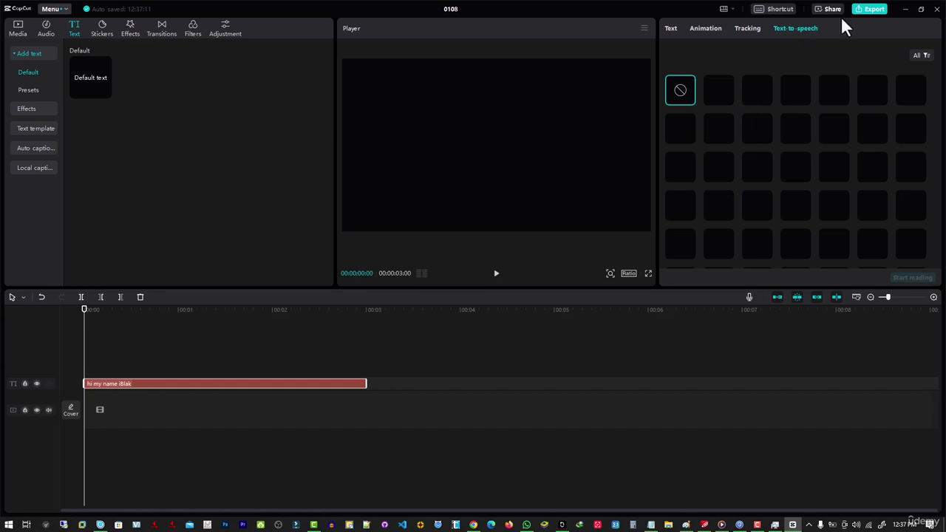
scroll(897, 136, down, 2)
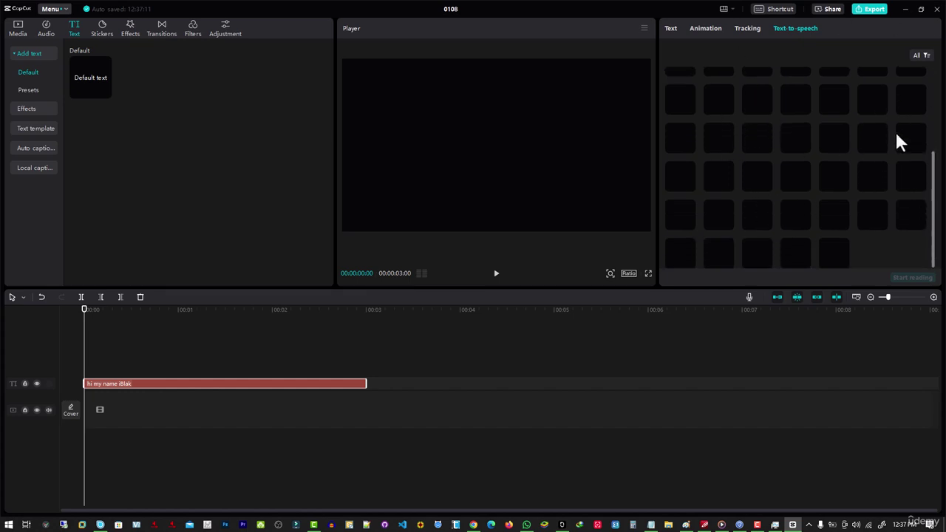
scroll(898, 158, up, 2)
scroll(900, 161, down, 3)
scroll(895, 170, up, 3)
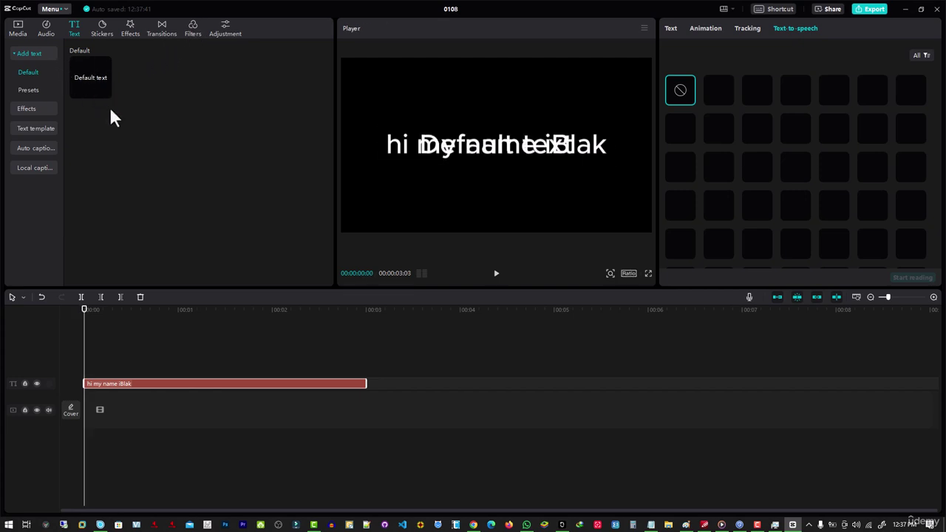
- Examine the auto captions and local captions options, and return to the project's local media
click(28, 151)
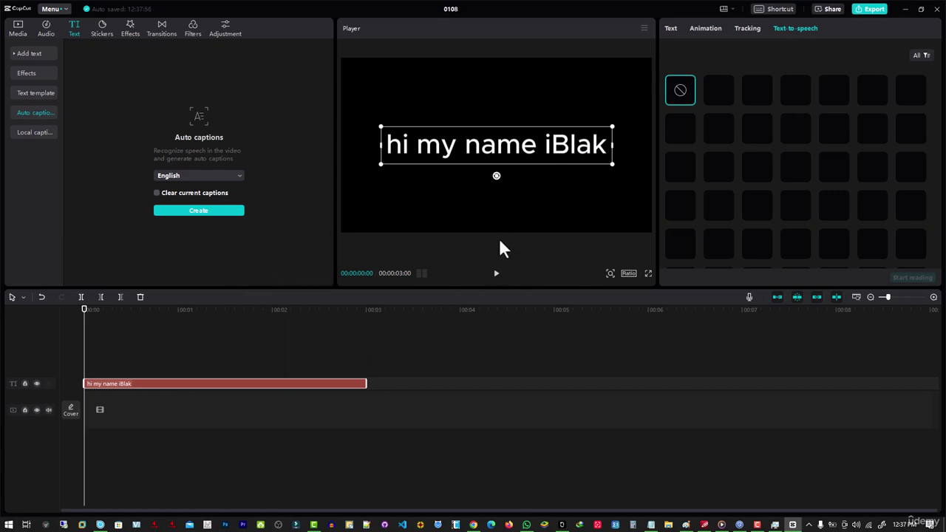
click(36, 135)
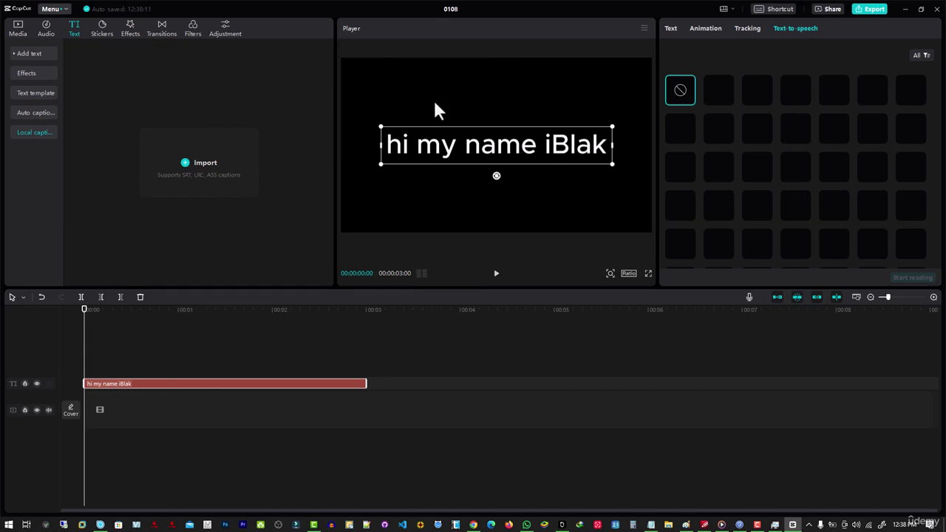
click(24, 36)
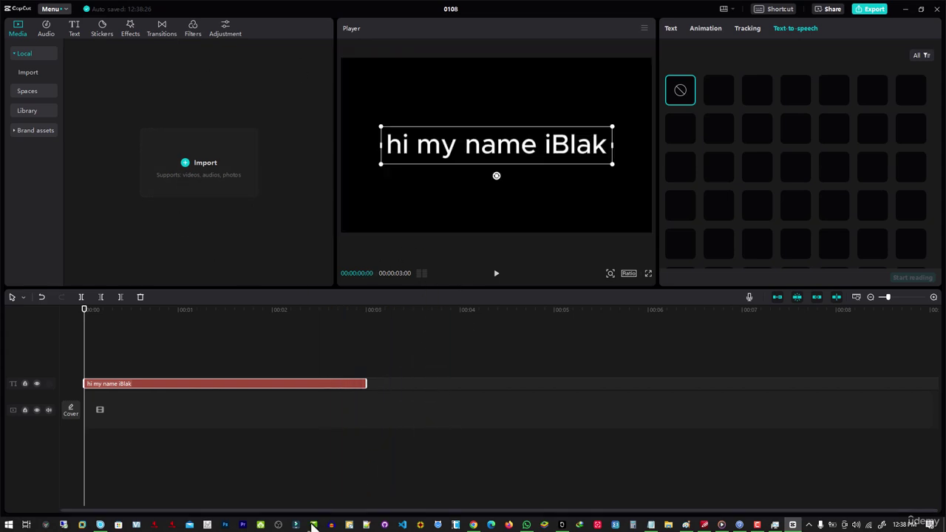
- Switch to Camtasia and place the "Video Editing with camtasia and filmora" recording at the very start of the timeline
mouse_move(314, 526)
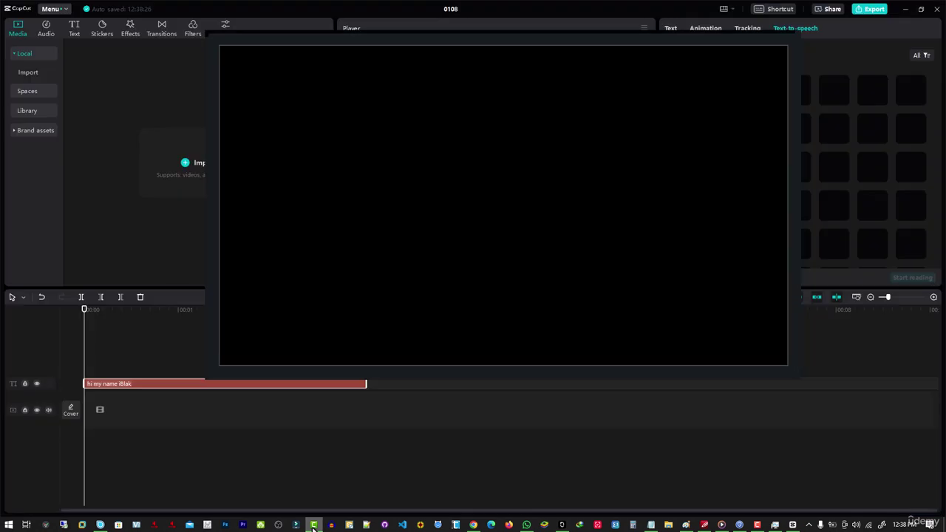
click(313, 526)
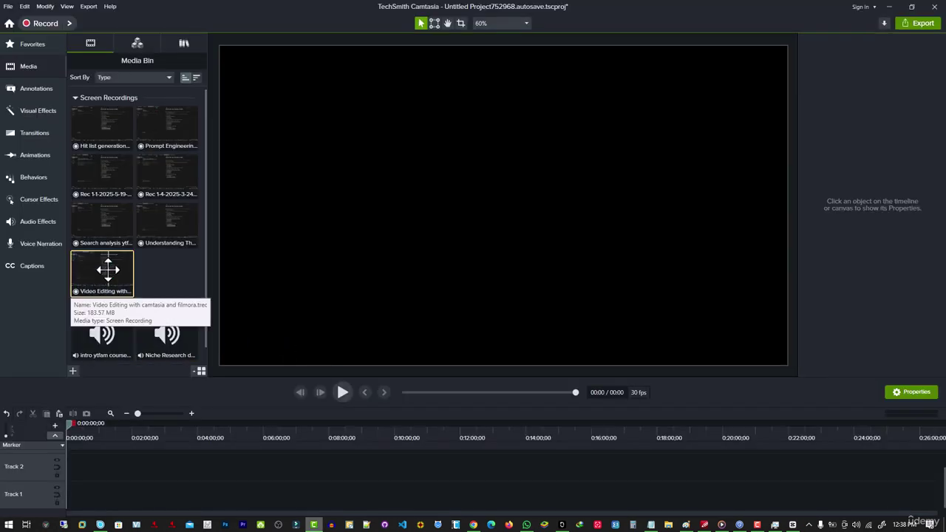
drag(106, 271, 90, 511)
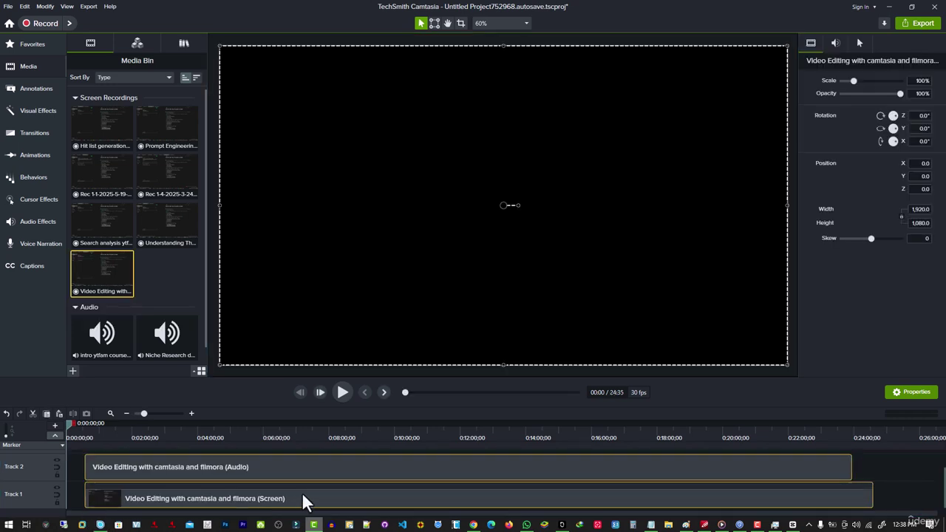
drag(301, 505, 157, 499)
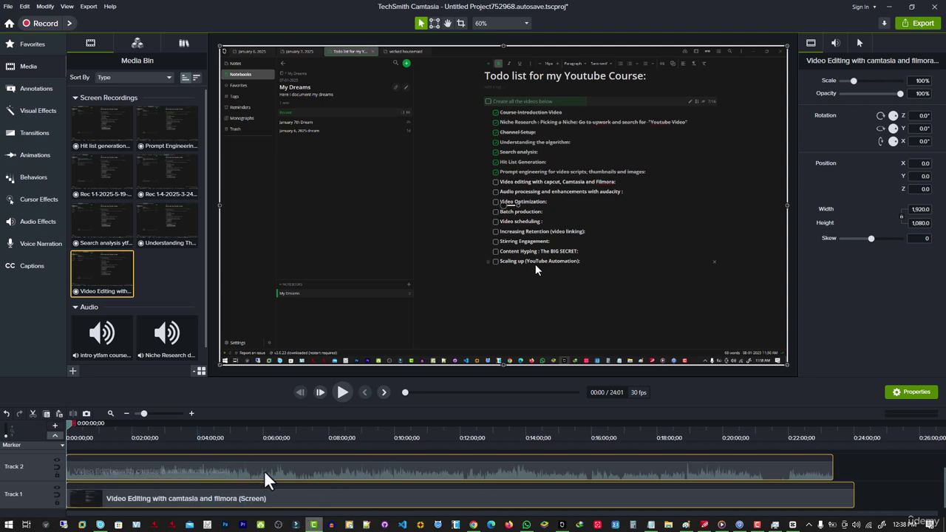
- Start an audio-only export of the Camtasia timeline as a Wave file
right_click(206, 472)
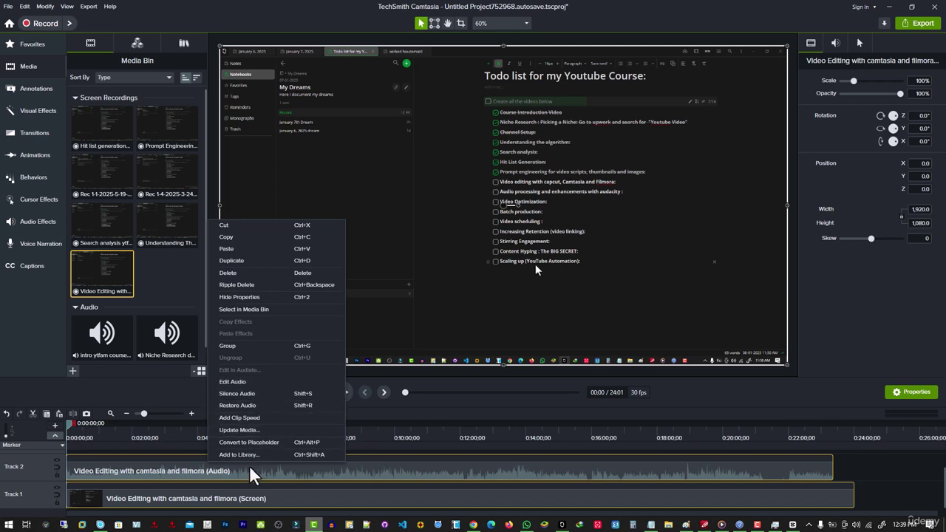
click(86, 8)
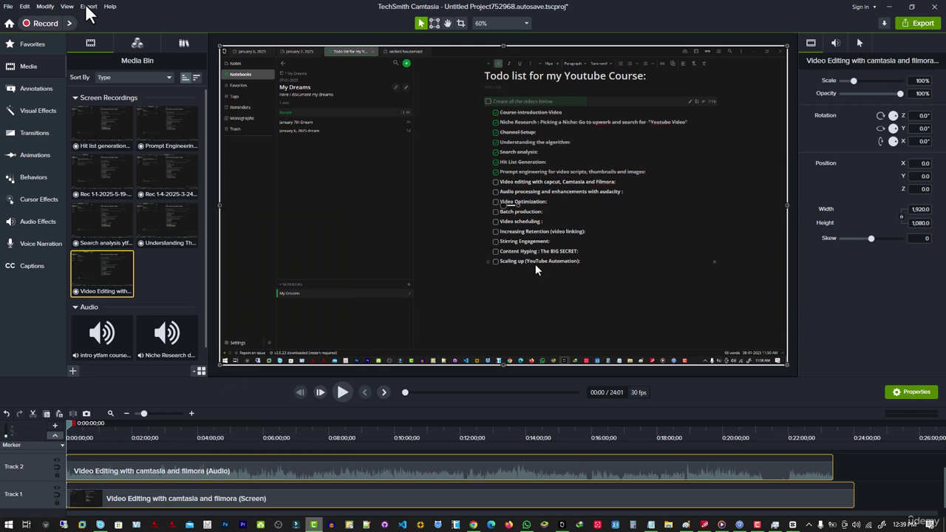
click(86, 9)
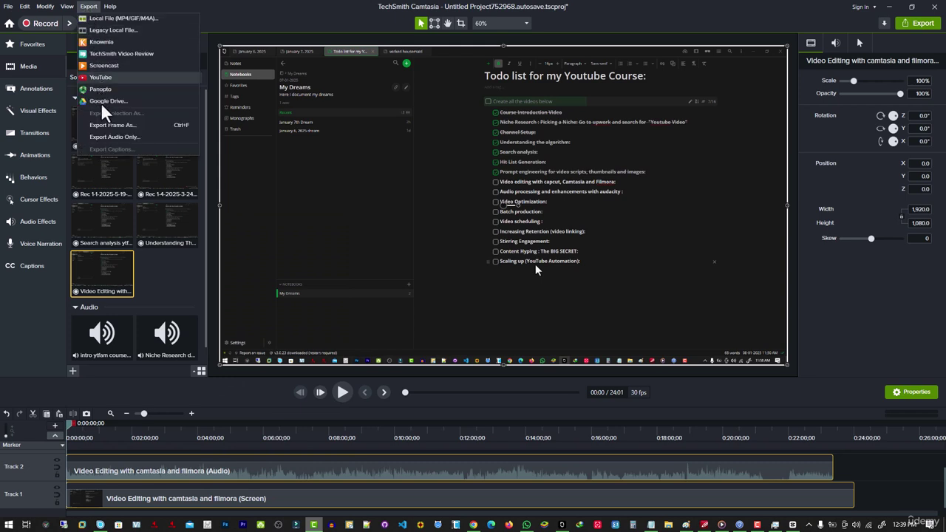
click(125, 144)
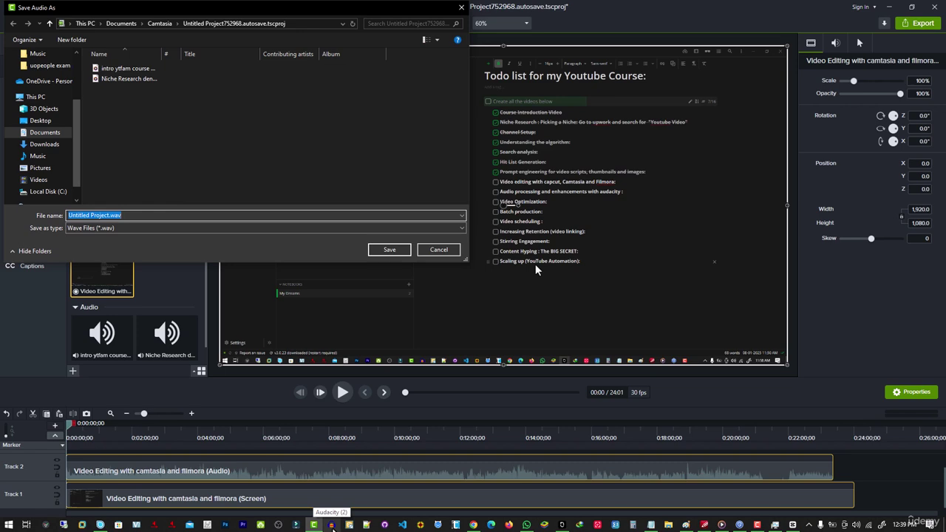
- Switch to Audacity and import "Niche Research denoised.wav" from Camtasia's audio save dialog as a sample track
click(331, 527)
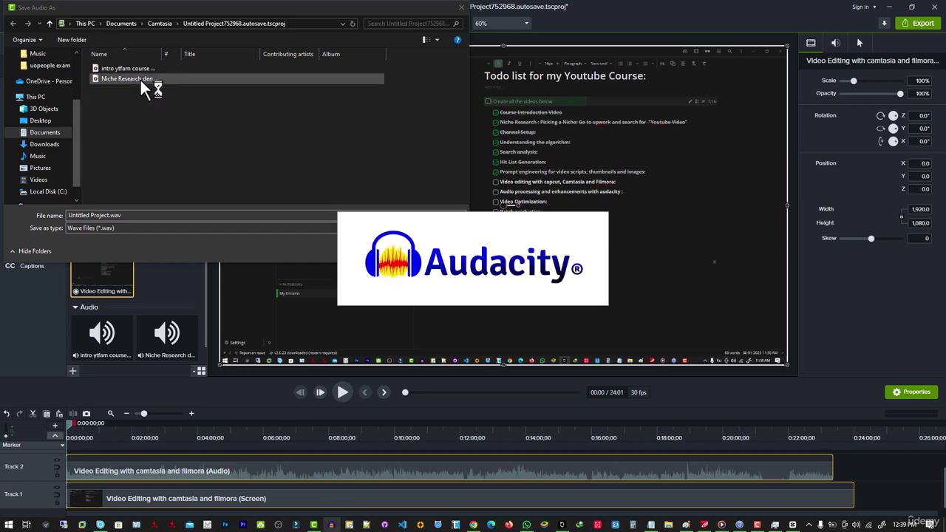
click(141, 78)
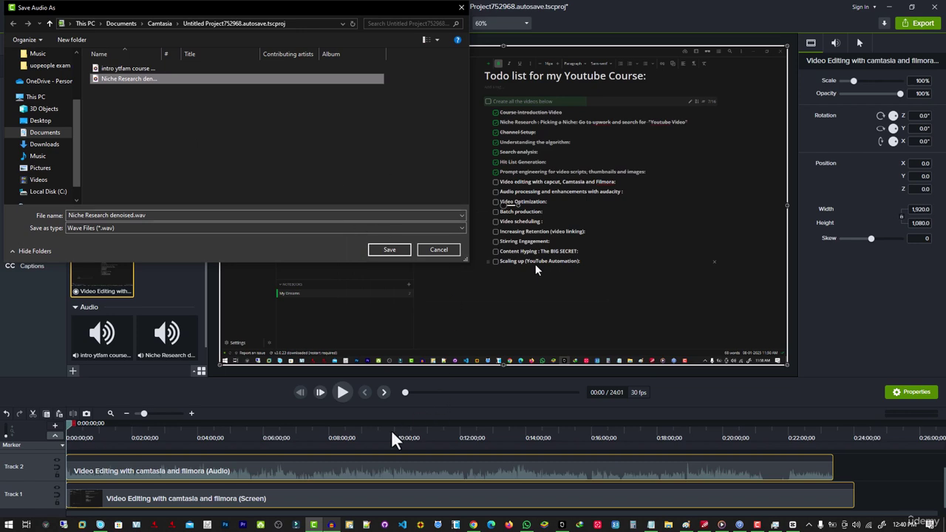
click(332, 525)
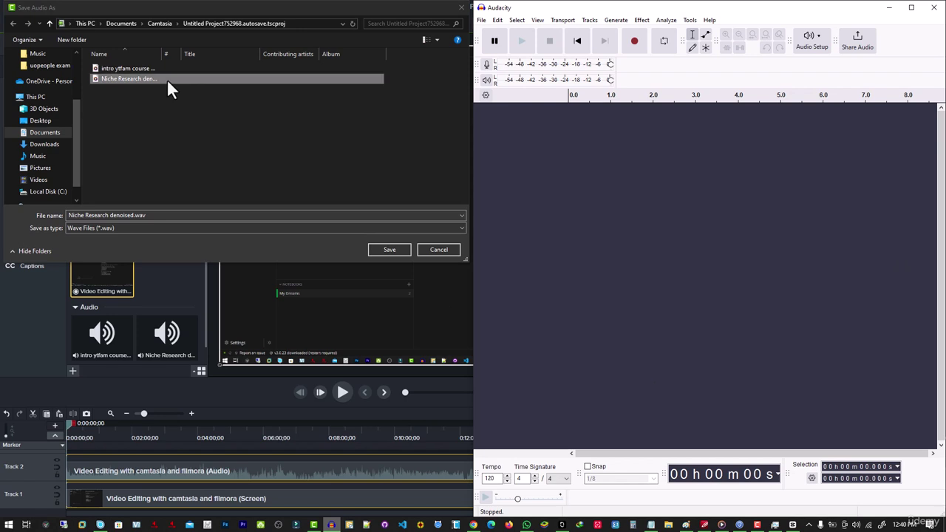
mouse_move(655, 243)
mouse_down()
mouse_move(678, 243)
mouse_move(664, 245)
mouse_up()
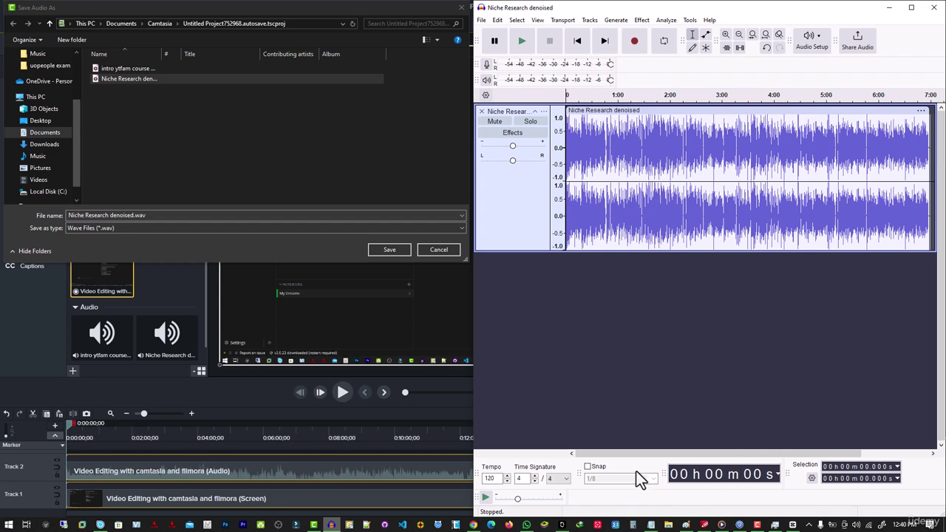
- Select the quiet section about 0.26 to 0.75 s at the start of the Niche Research track and listen to it
click(726, 36)
click(726, 36)
click(726, 36)
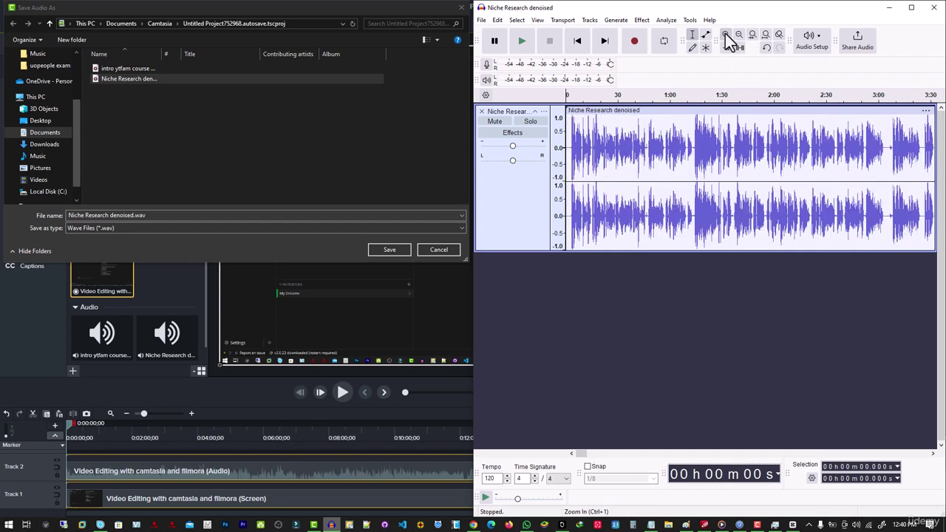
click(726, 36)
click(726, 36)
click(726, 36)
click(726, 35)
drag(902, 155, 681, 169)
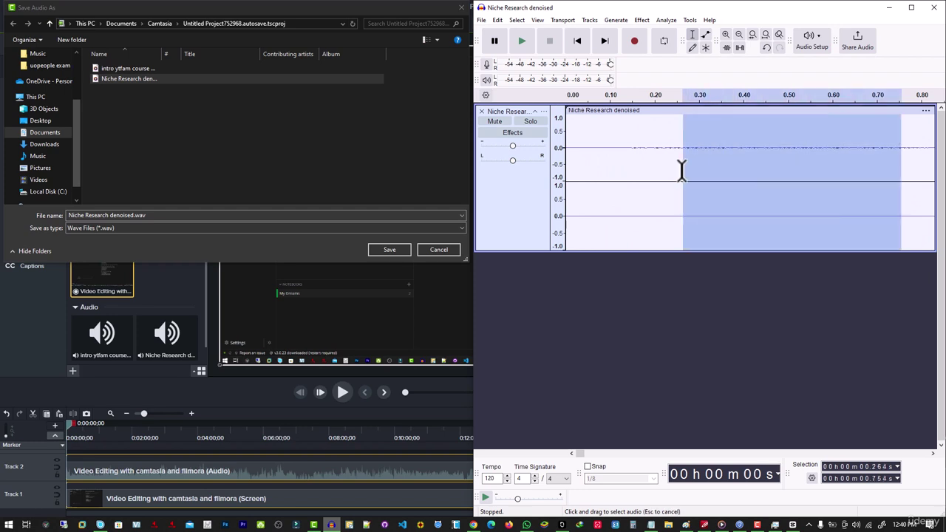
click(524, 44)
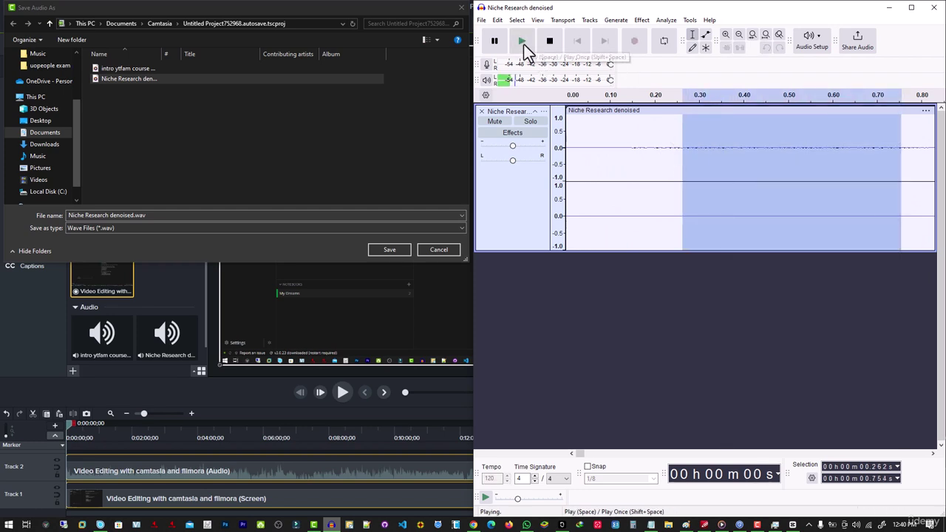
click(524, 43)
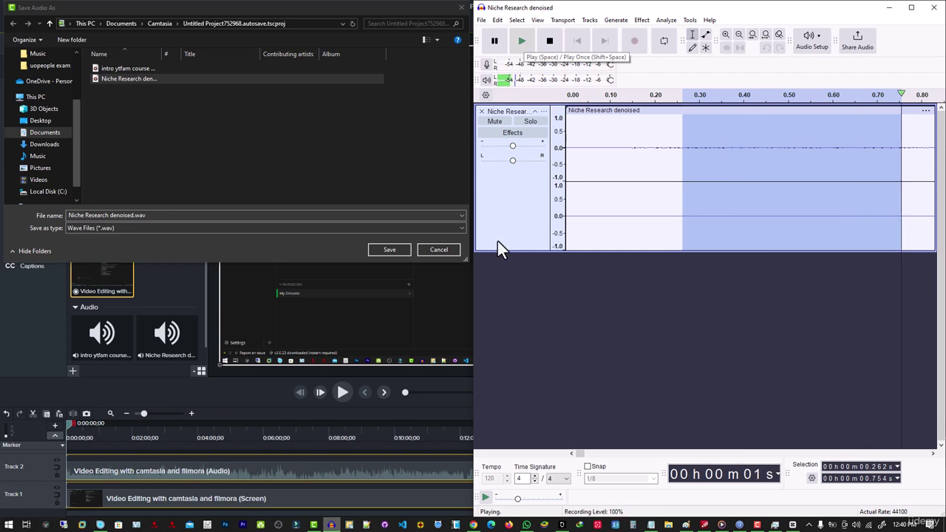
- Return to Camtasia and export the timeline's audio as a Wave file named "test audio", keeping the existing Niche Research file
click(384, 249)
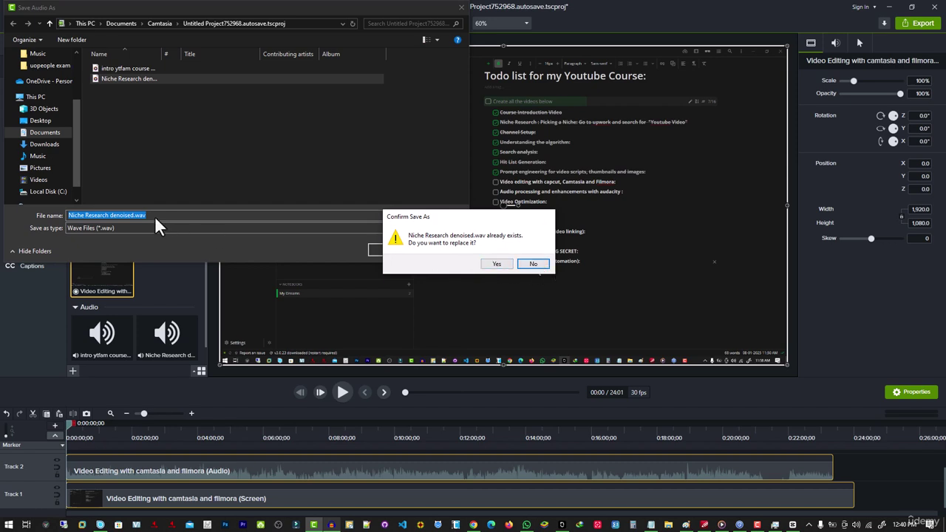
click(528, 264)
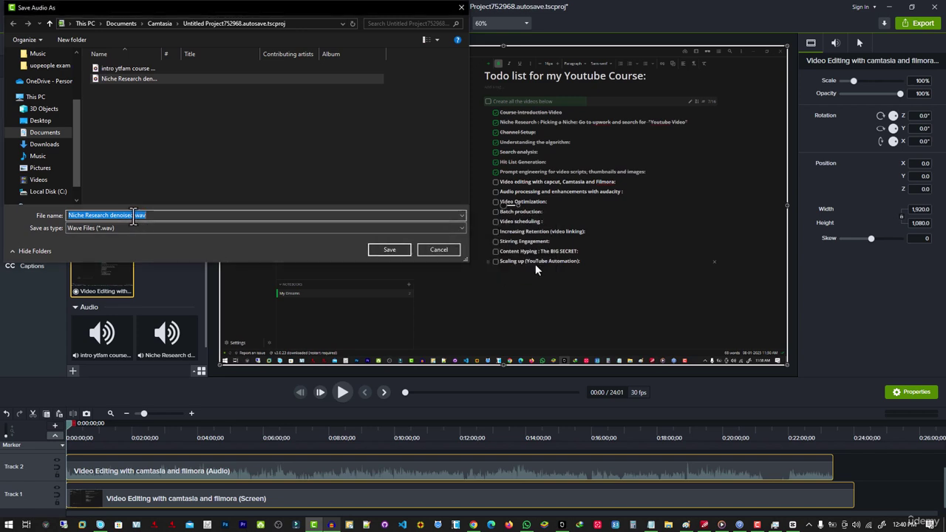
click(134, 215)
text(d)
key(ctrl+a)
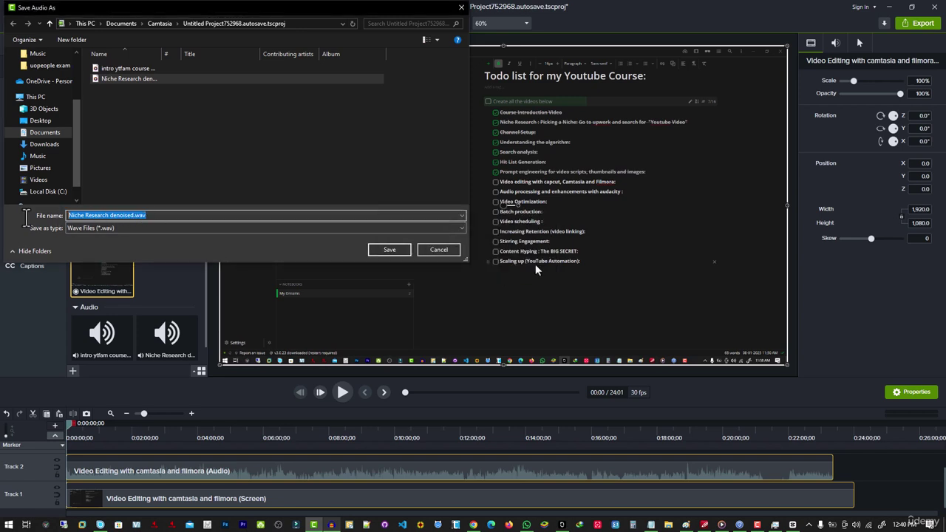
text(test audio)
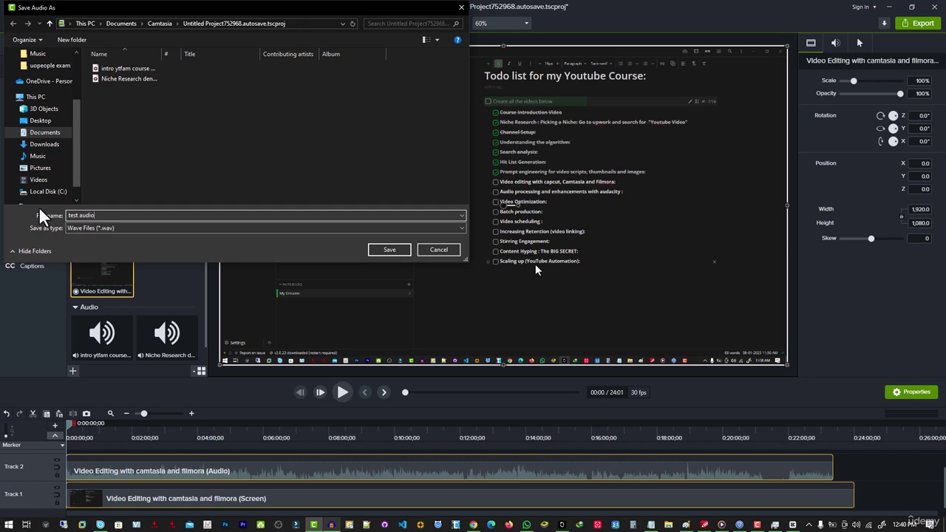
click(388, 249)
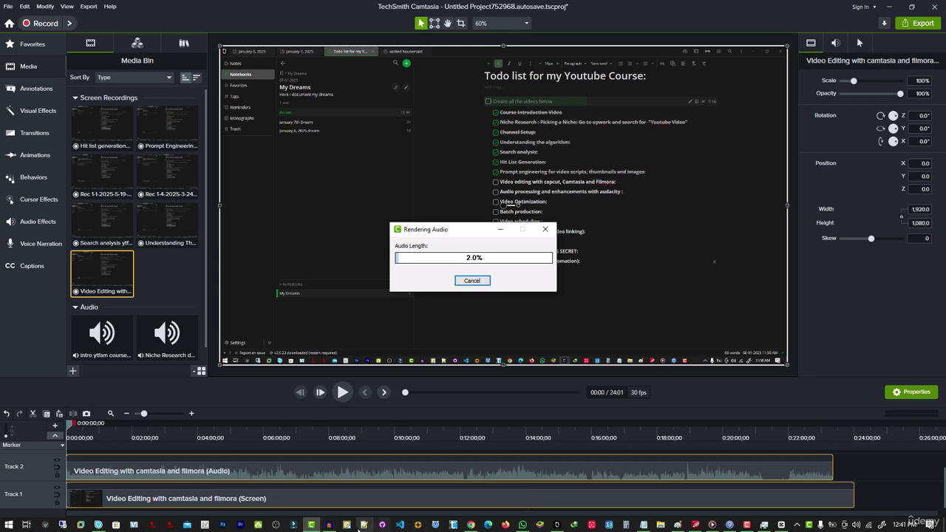
- Replace the Niche Research track in Audacity with "test audio.wav", taken from Camtasia's audio export dialog
click(329, 525)
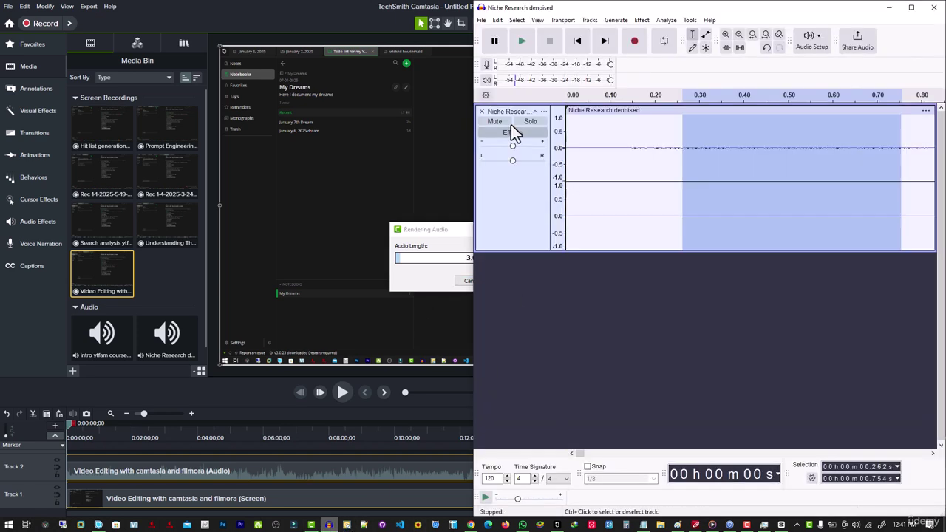
click(482, 113)
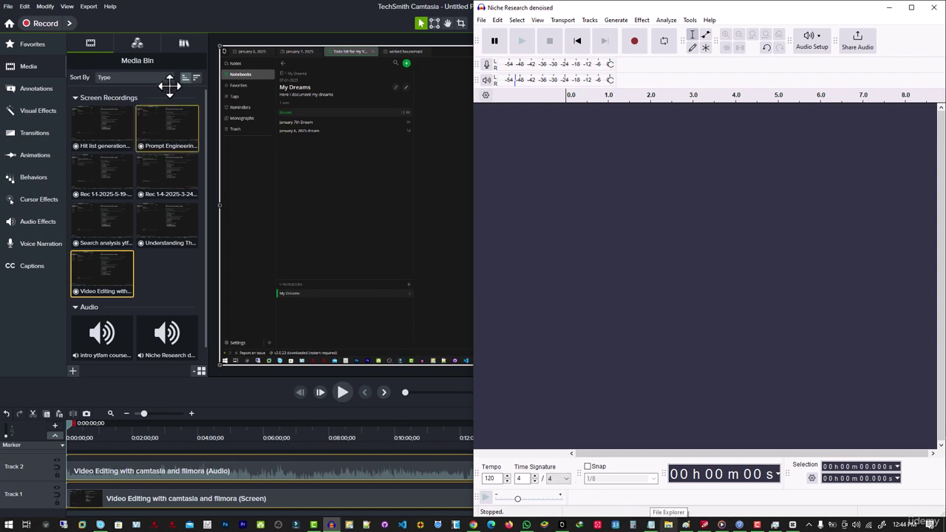
click(88, 11)
click(88, 7)
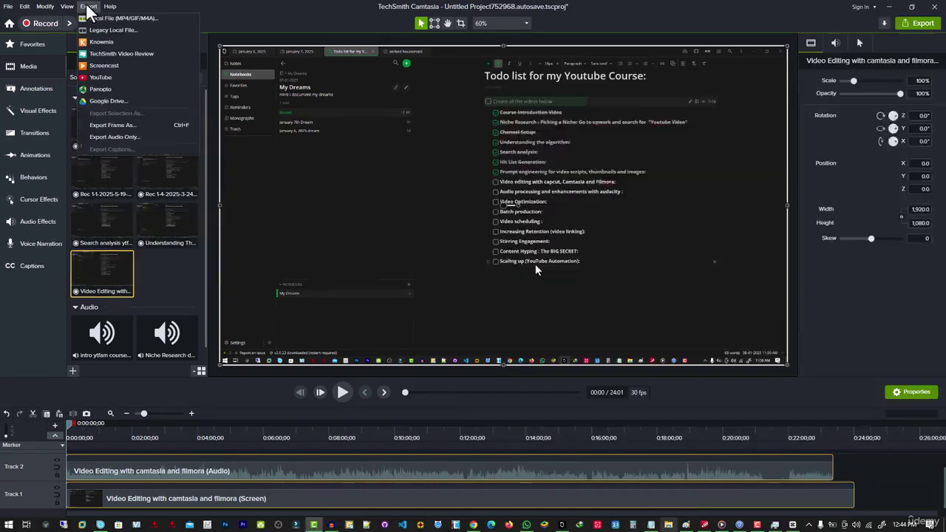
click(111, 138)
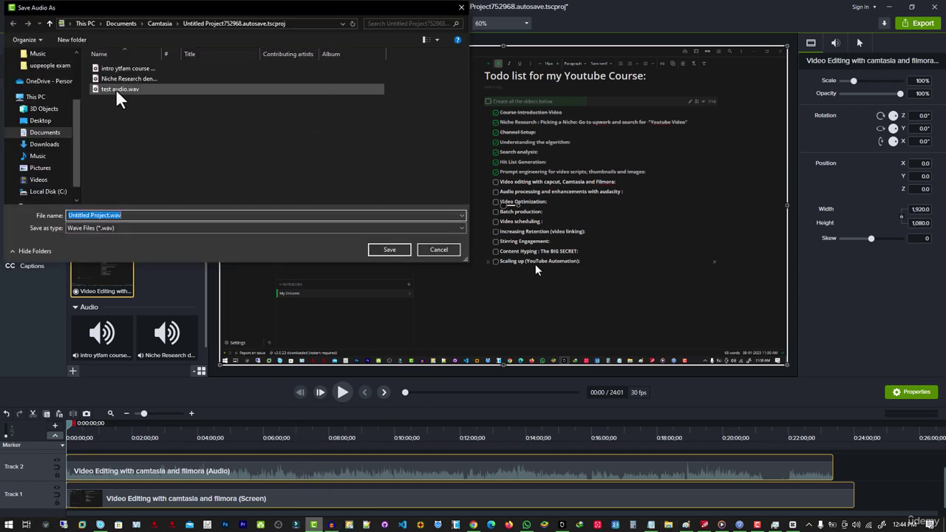
click(119, 90)
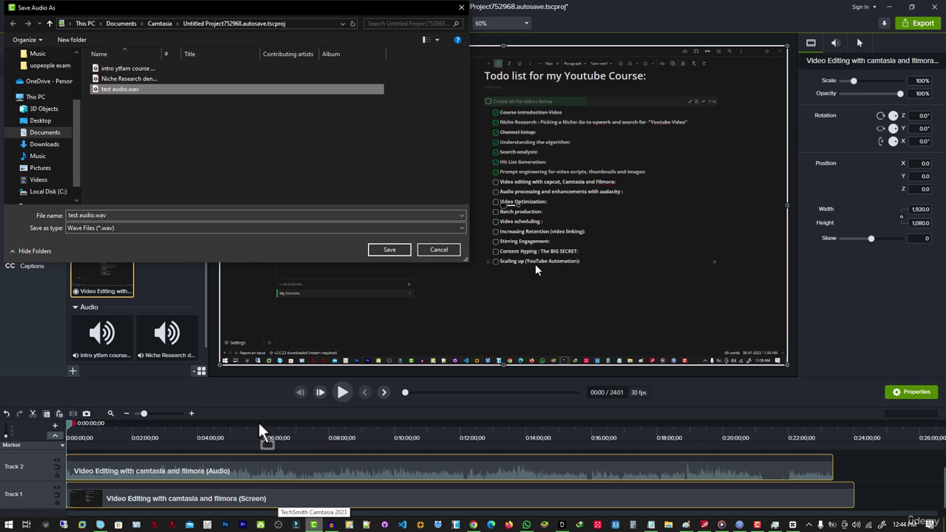
mouse_move(331, 526)
drag(331, 526, 585, 323)
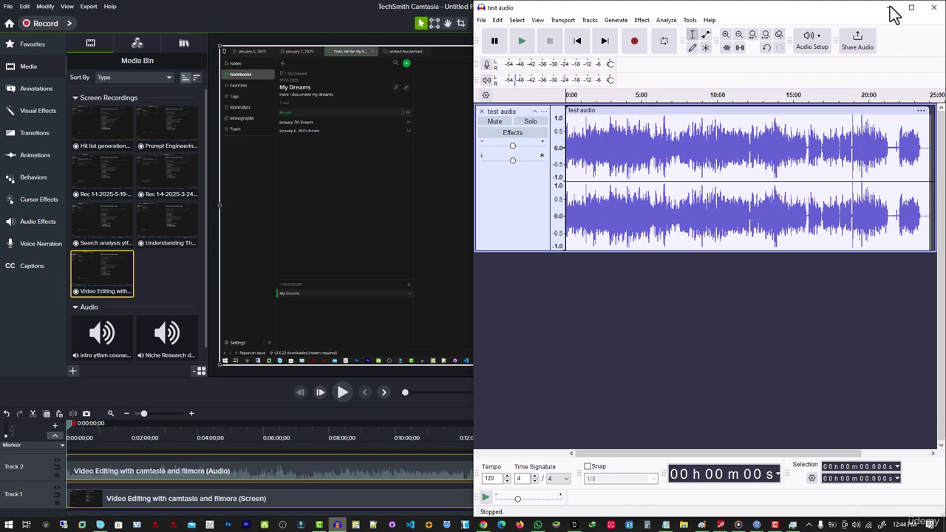
- Maximize Audacity, select the quiet section about 0.18 to 0.43 s before the first speech, and listen to it
click(911, 7)
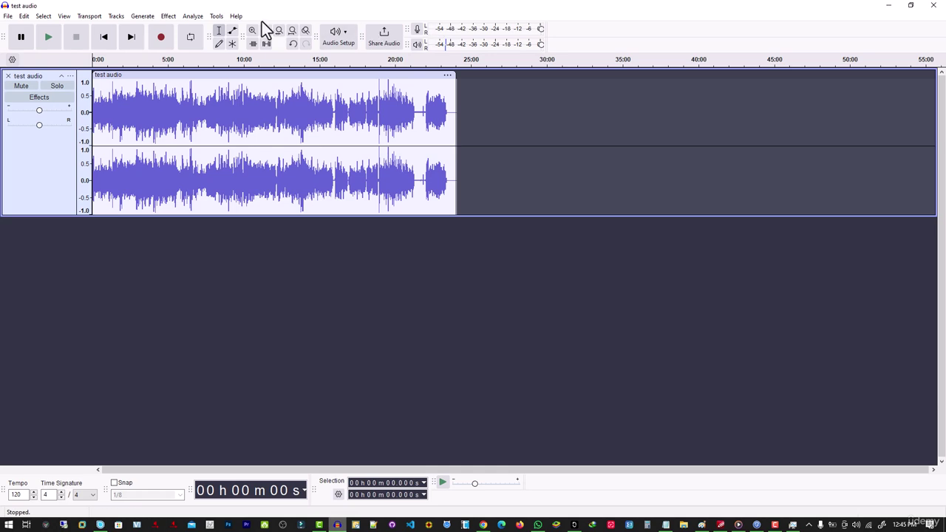
click(252, 30)
click(252, 30)
click(253, 31)
click(252, 30)
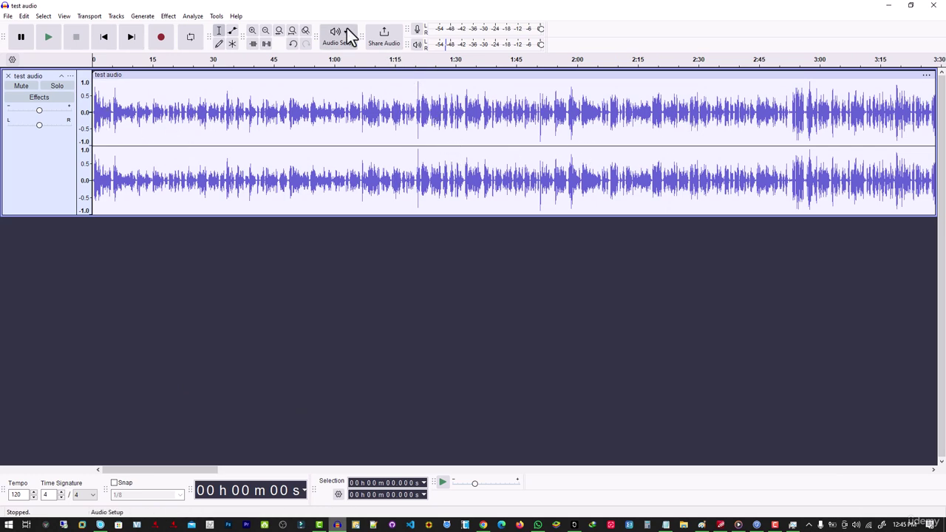
click(254, 34)
click(254, 34)
click(254, 34)
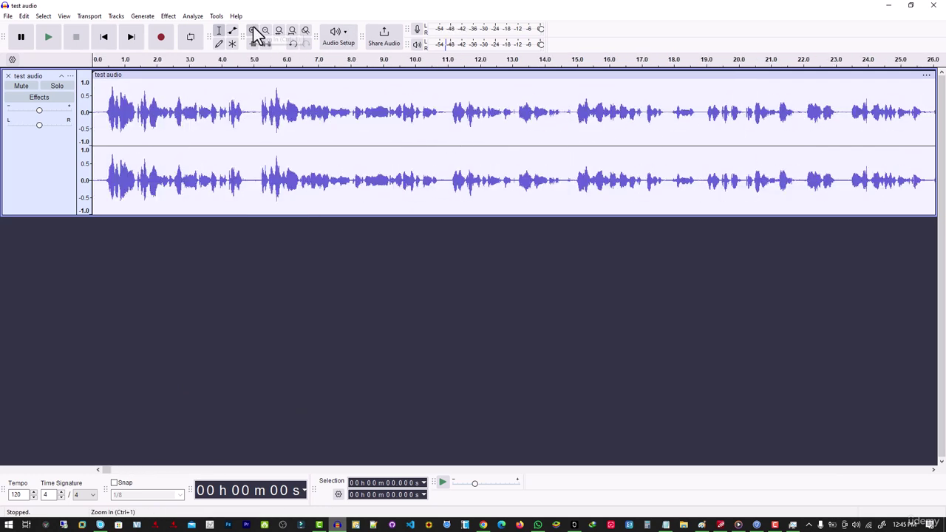
click(254, 34)
click(254, 34)
click(254, 34)
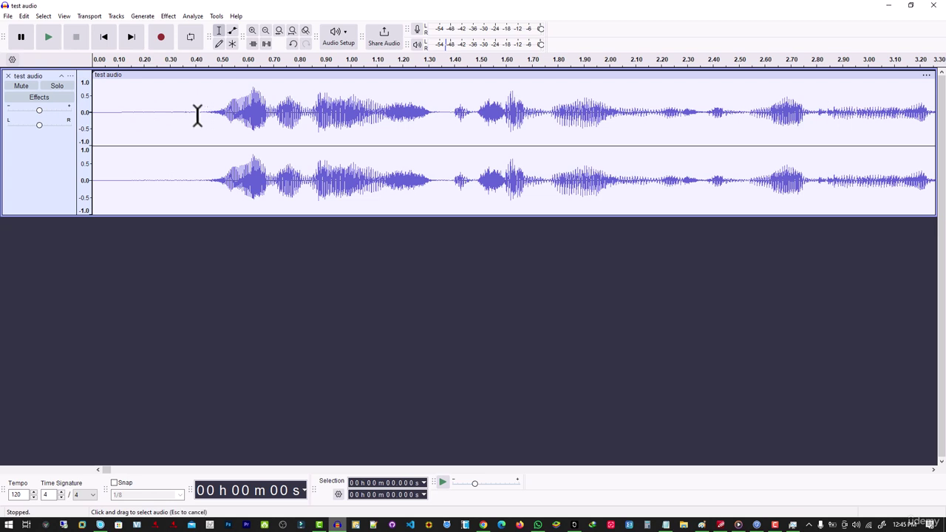
drag(204, 116, 139, 120)
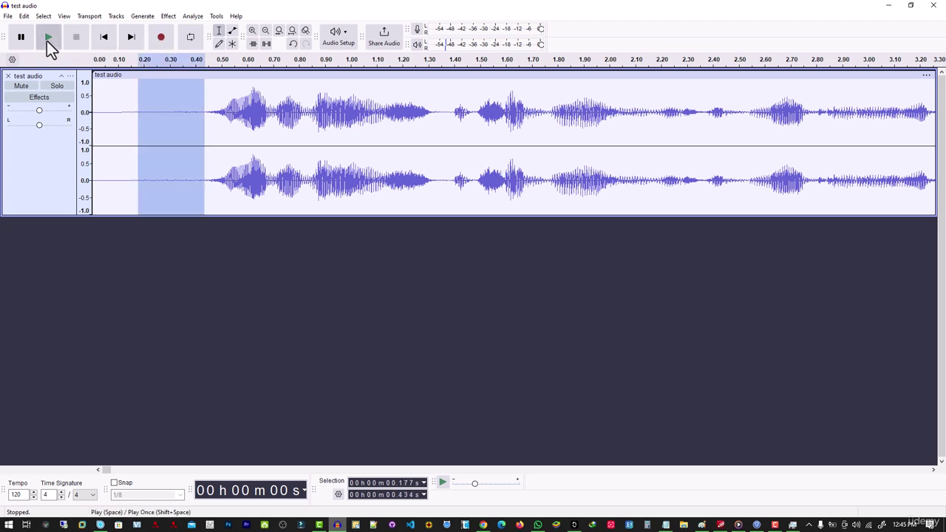
click(47, 42)
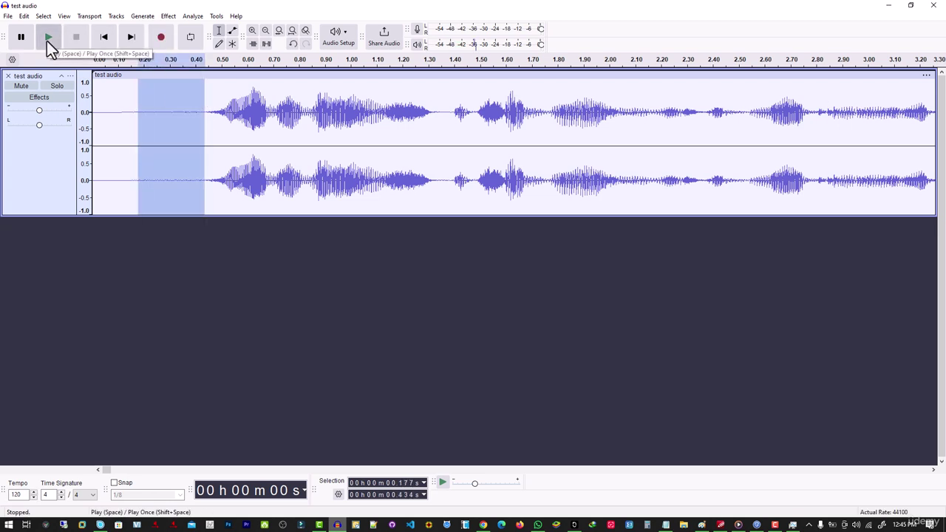
click(46, 41)
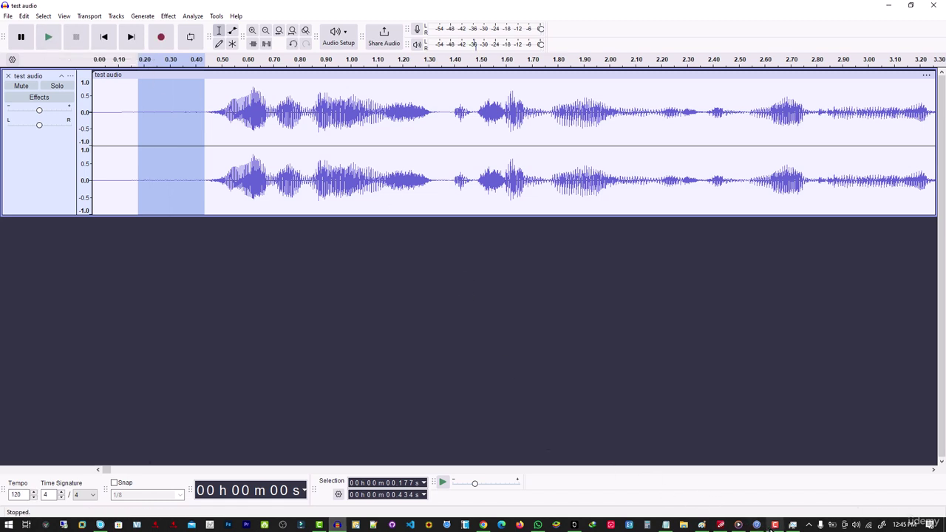
- Play the selected background-noise section once more and stop playback
click(774, 525)
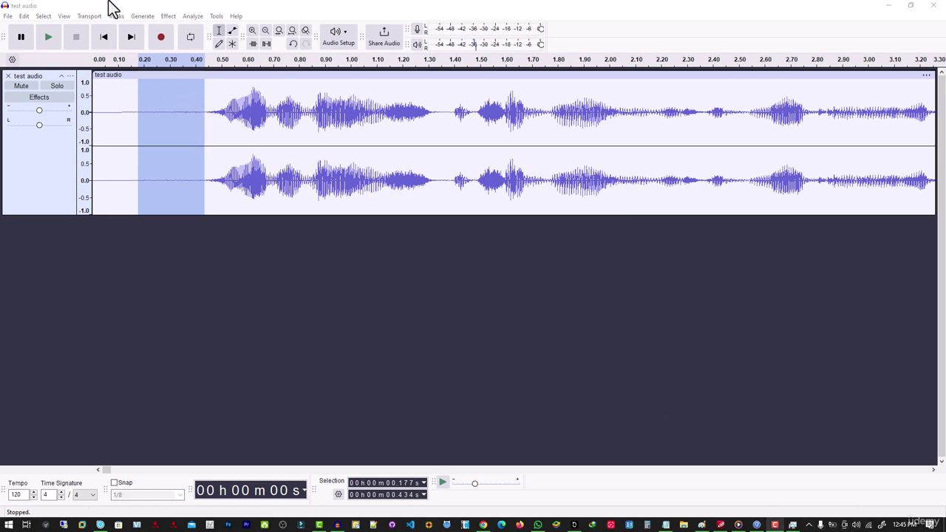
click(49, 40)
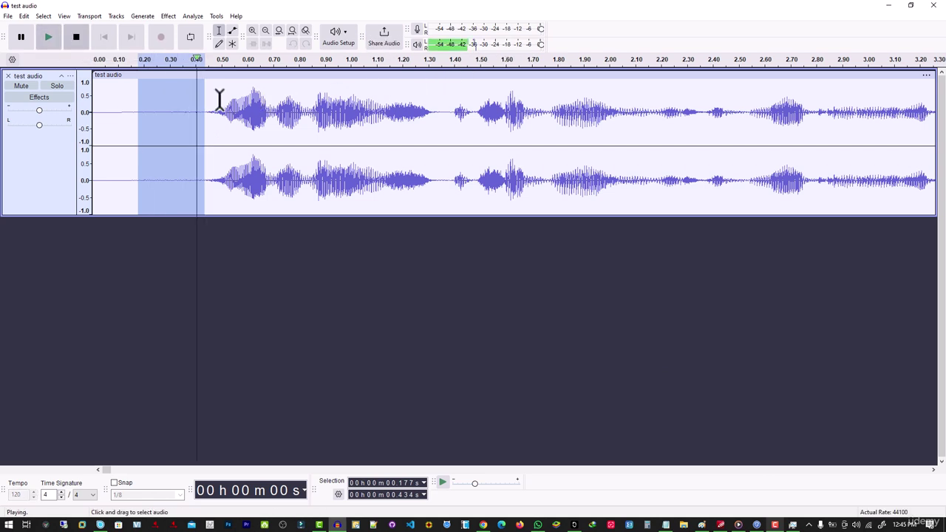
click(74, 44)
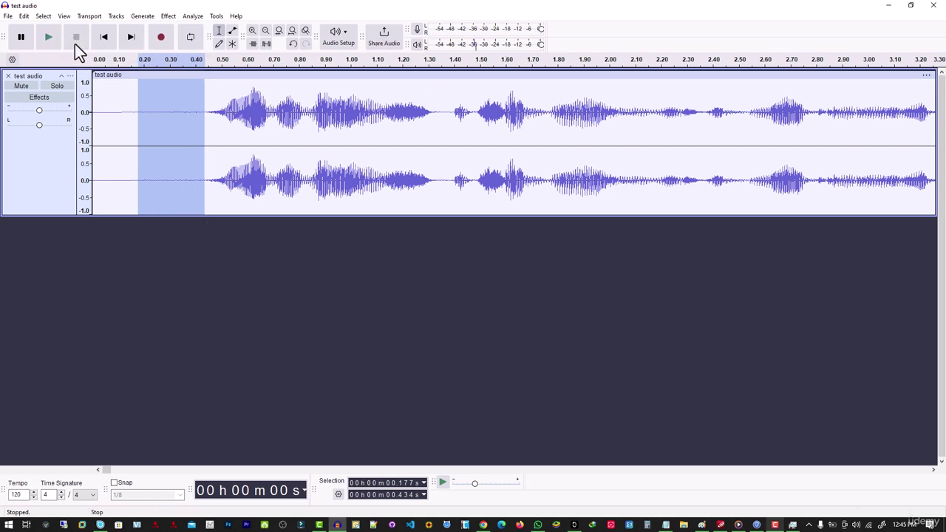
- Reselect the quiet section from about 0.14 to 0.42 s before the first speech and capture it as the Noise Reduction profile
click(200, 112)
drag(197, 112, 121, 113)
click(168, 16)
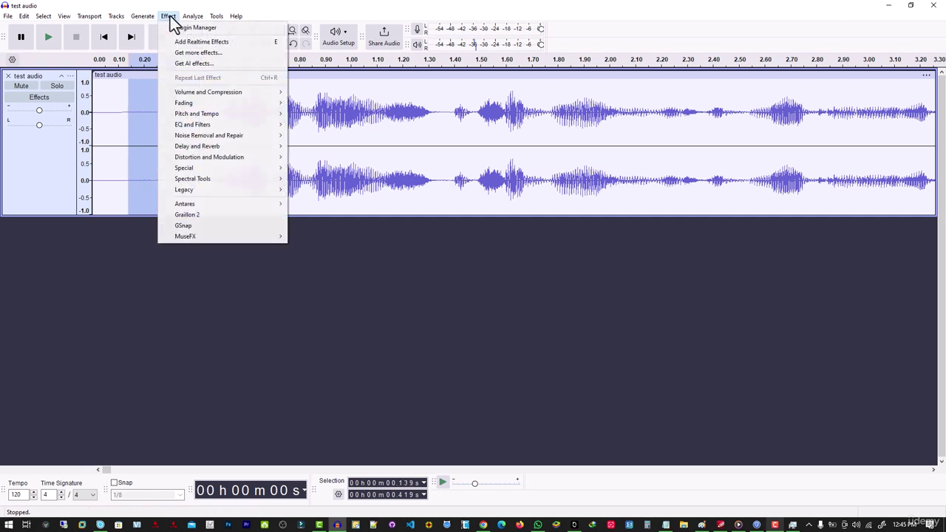
mouse_move(242, 135)
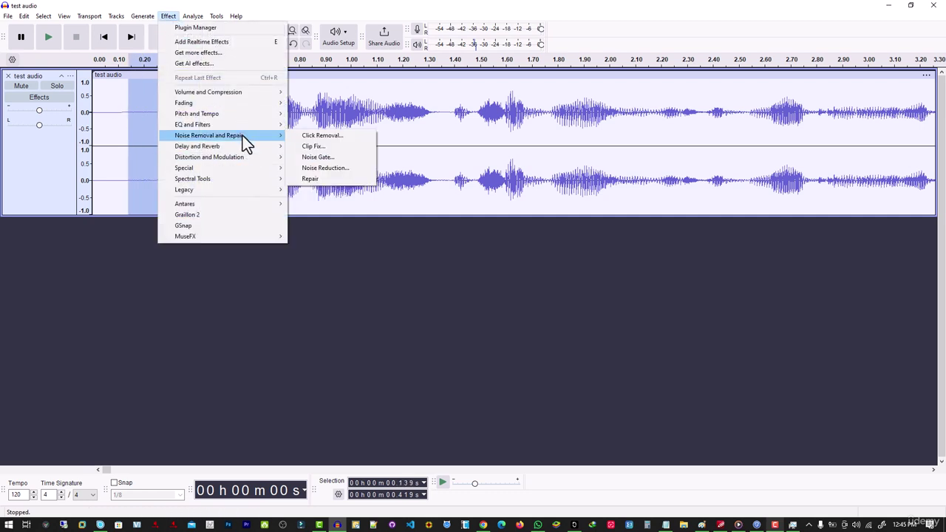
click(334, 168)
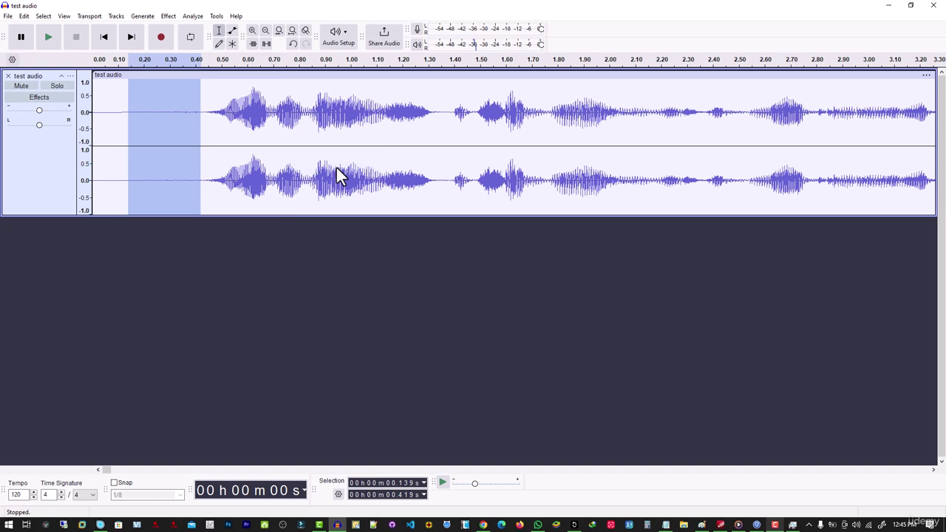
click(456, 215)
- Preview and apply Noise Reduction to the whole track at 18 dB, sensitivity 10.00 and 0 smoothing bands, and listen to the result
double_click(191, 169)
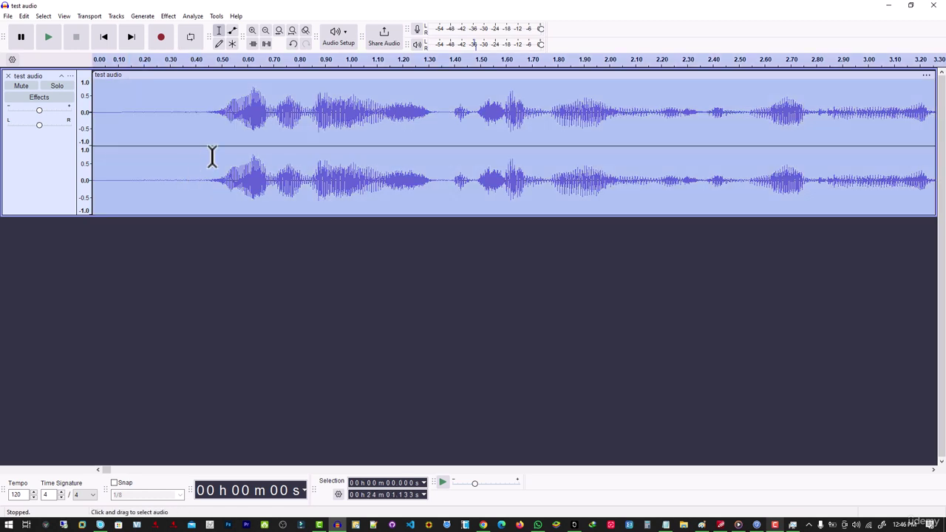
click(168, 16)
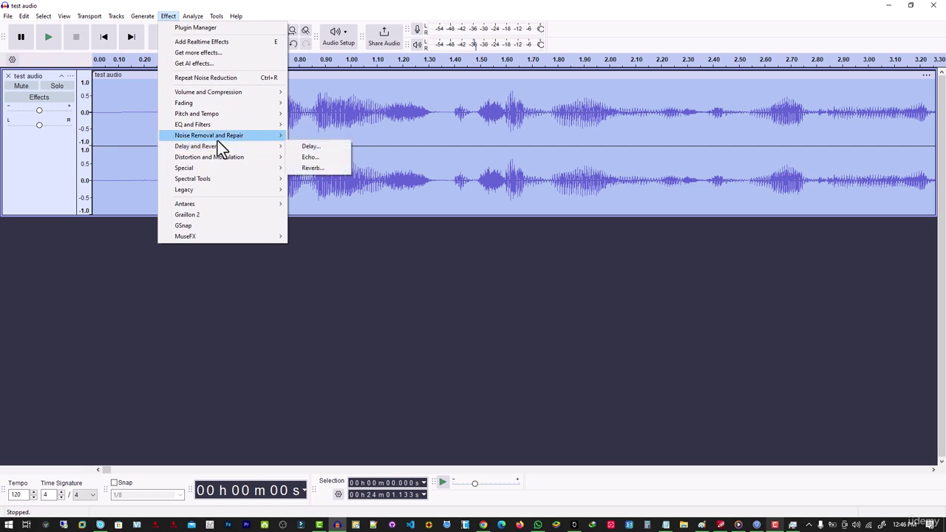
mouse_move(218, 141)
click(326, 170)
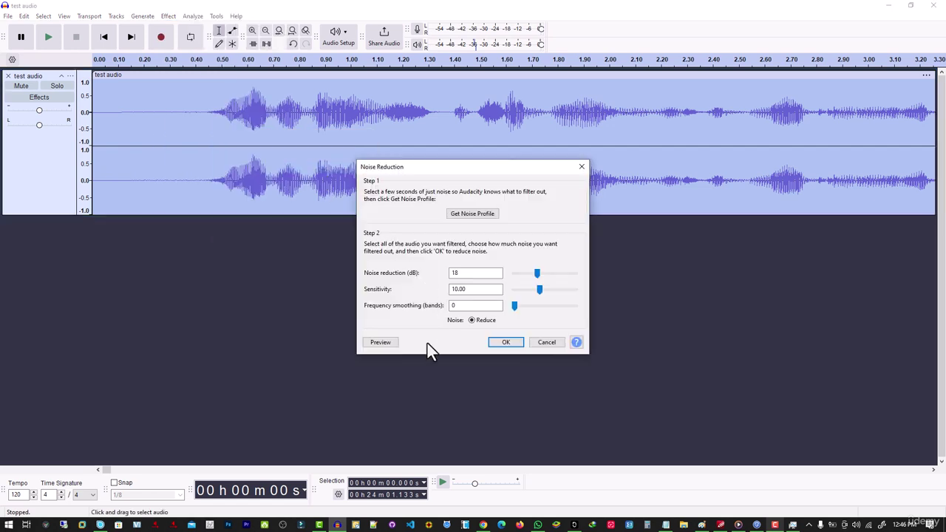
click(389, 343)
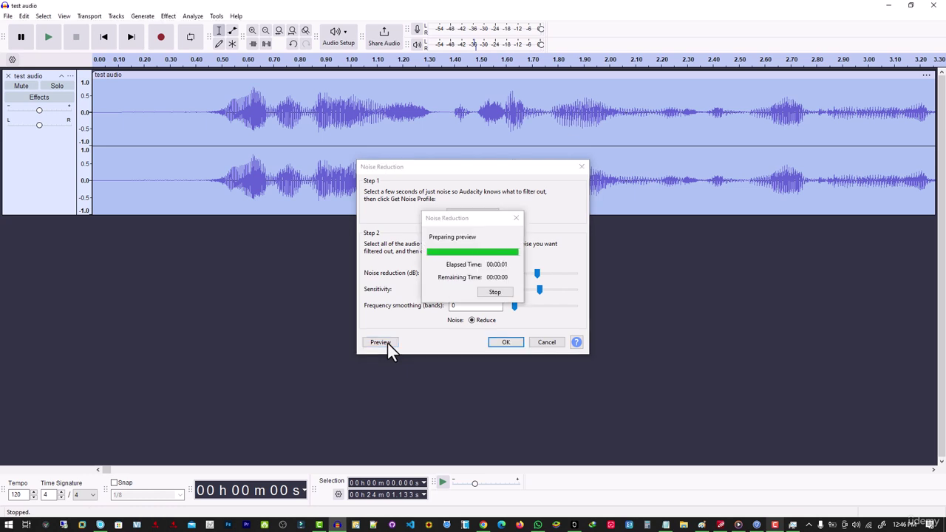
click(389, 344)
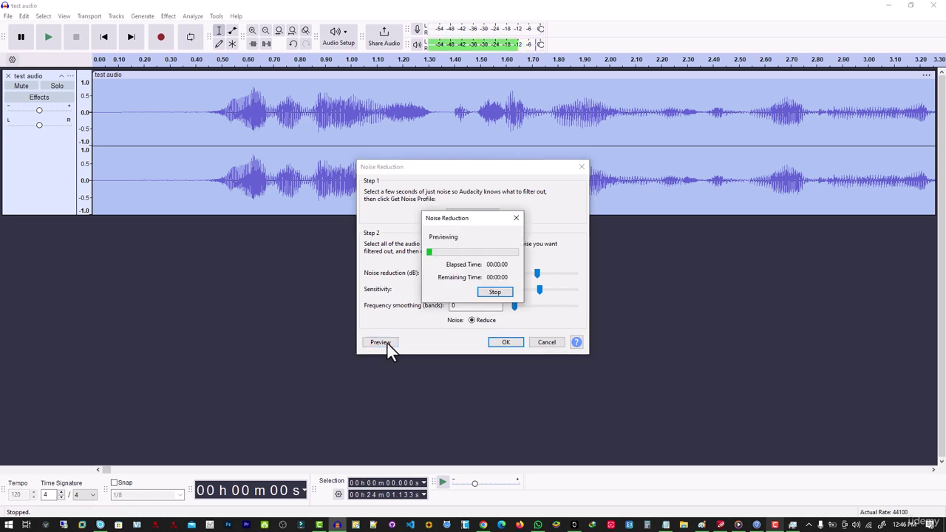
click(499, 293)
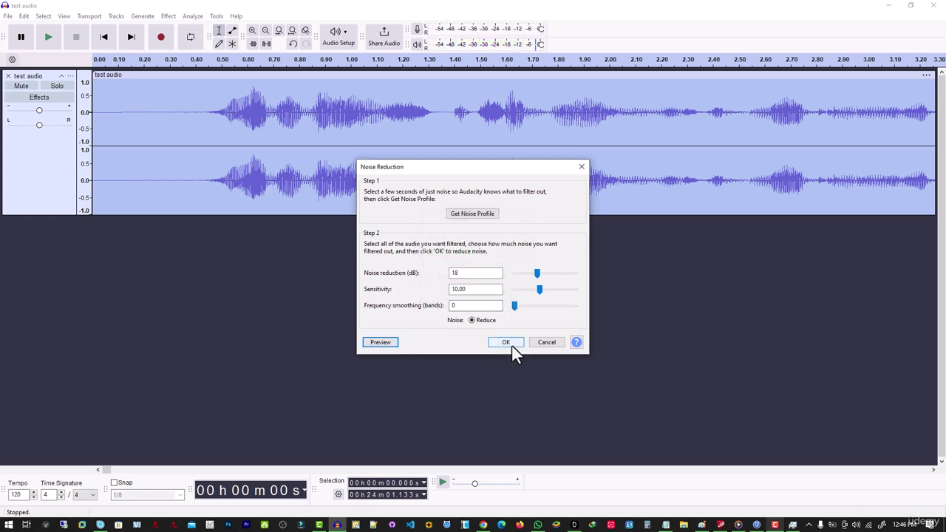
click(507, 342)
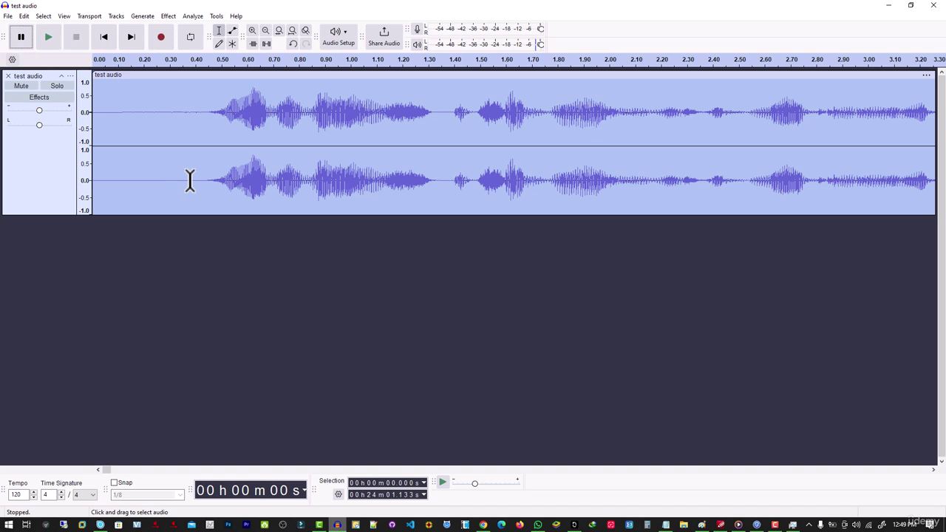
click(42, 46)
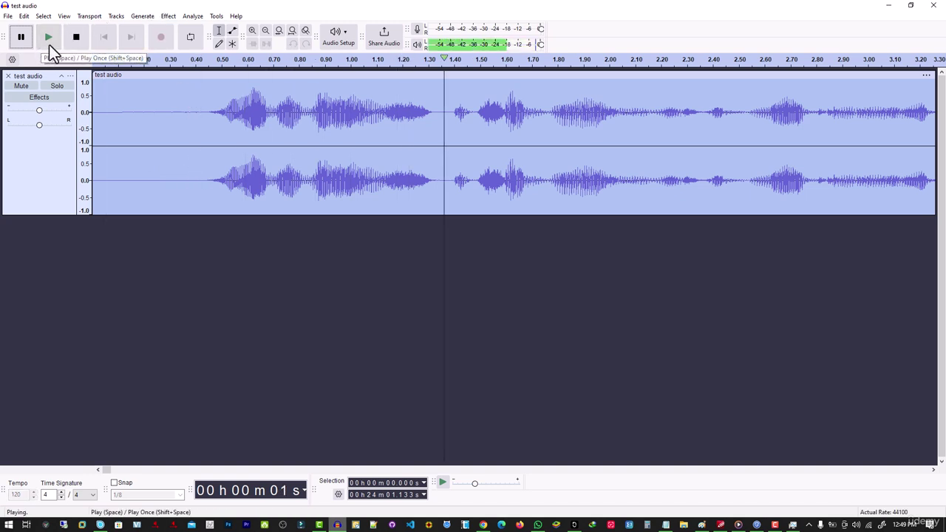
click(77, 42)
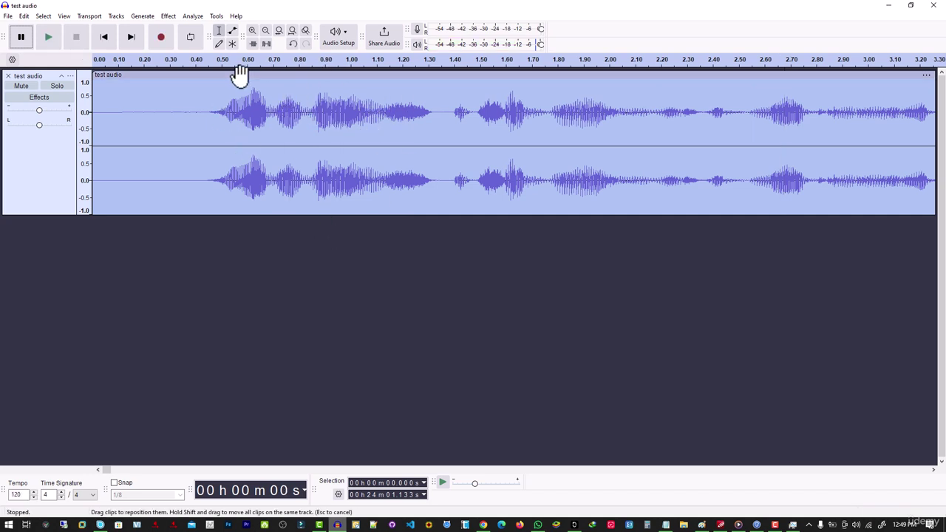
- Preview and apply the Compressor to the whole track with -22 dB threshold, 2.5 dB make-up gain and ratio 1.2, and listen to the result
click(169, 16)
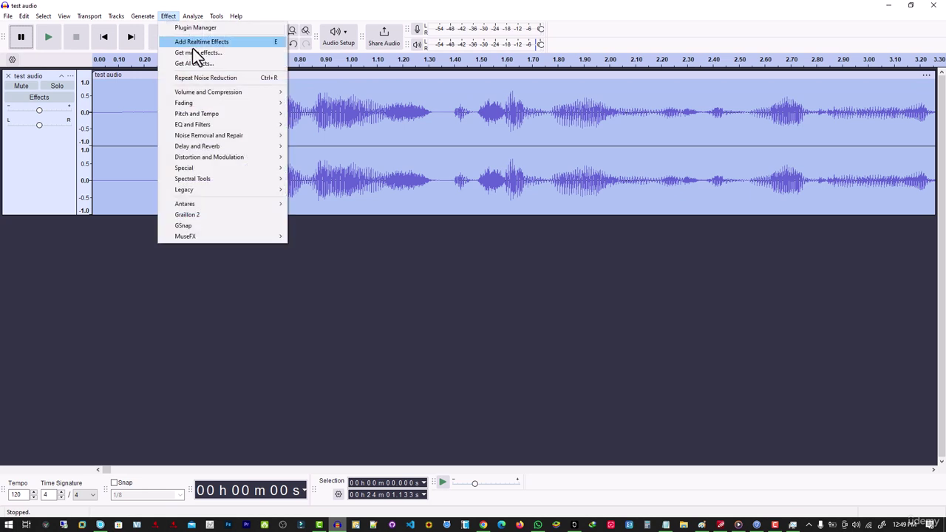
mouse_move(214, 190)
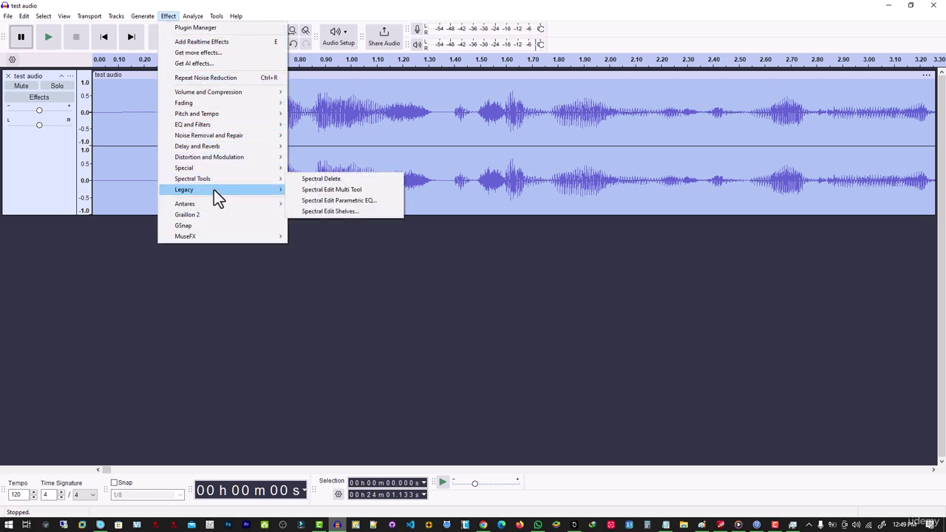
mouse_move(223, 124)
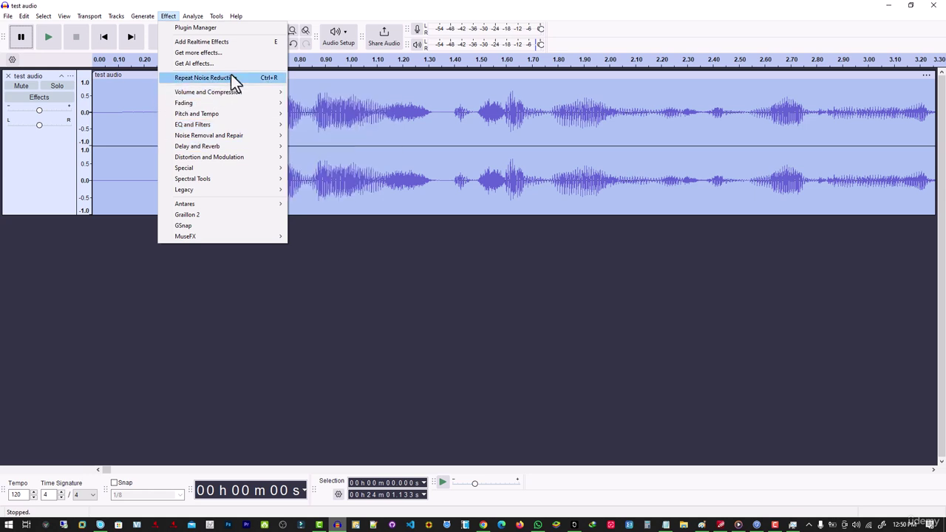
mouse_move(248, 93)
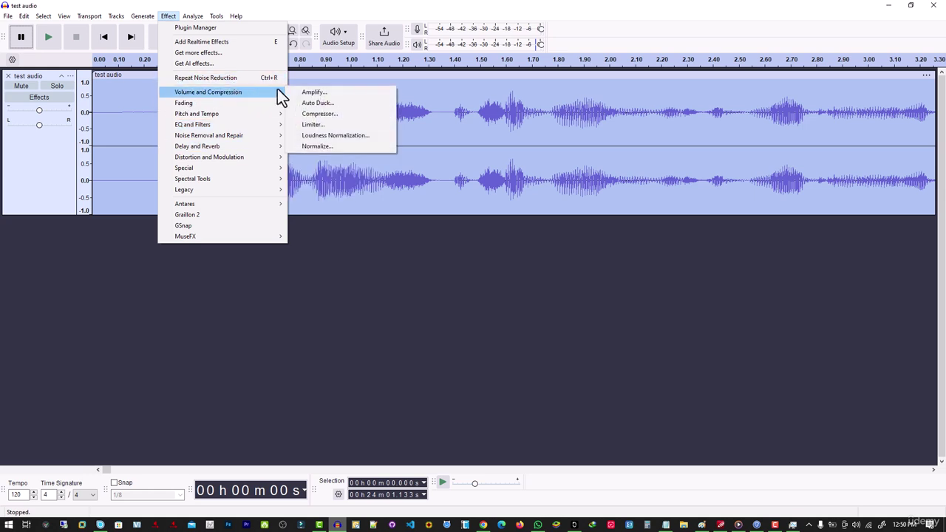
click(322, 114)
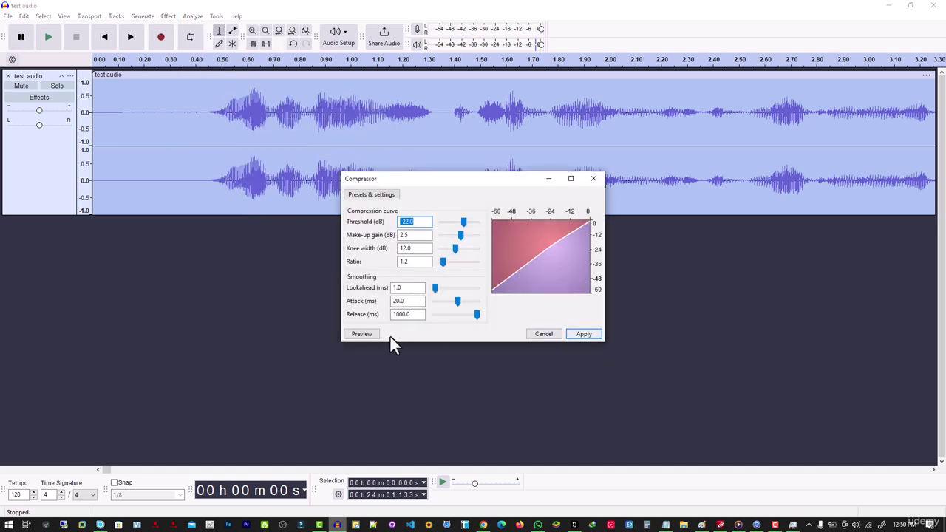
click(360, 333)
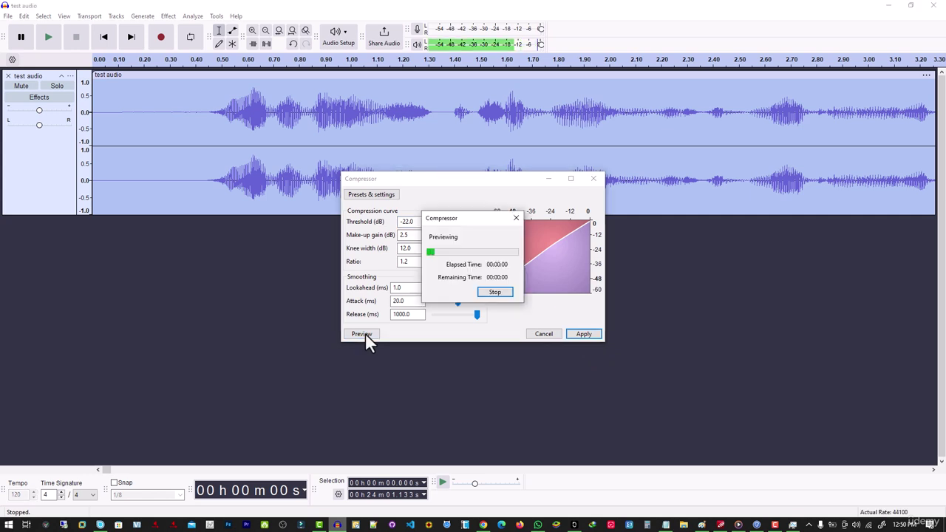
click(497, 294)
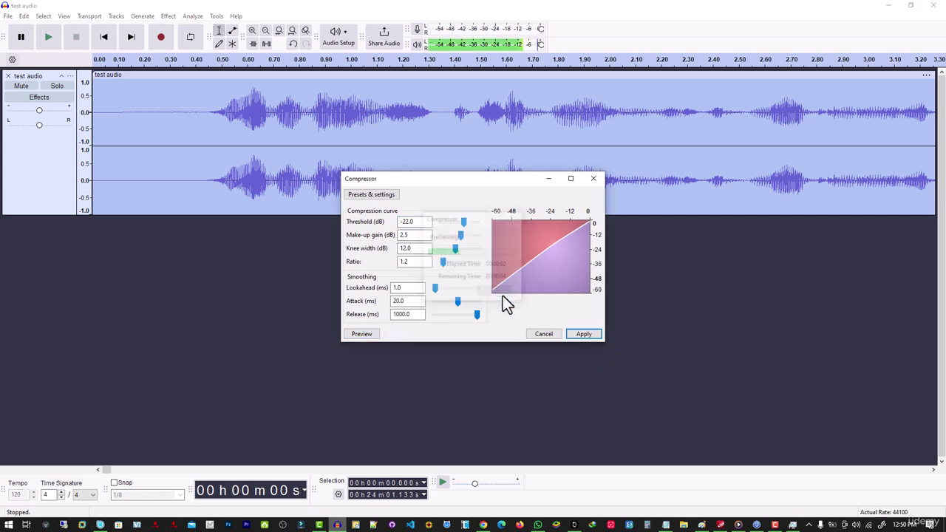
click(582, 334)
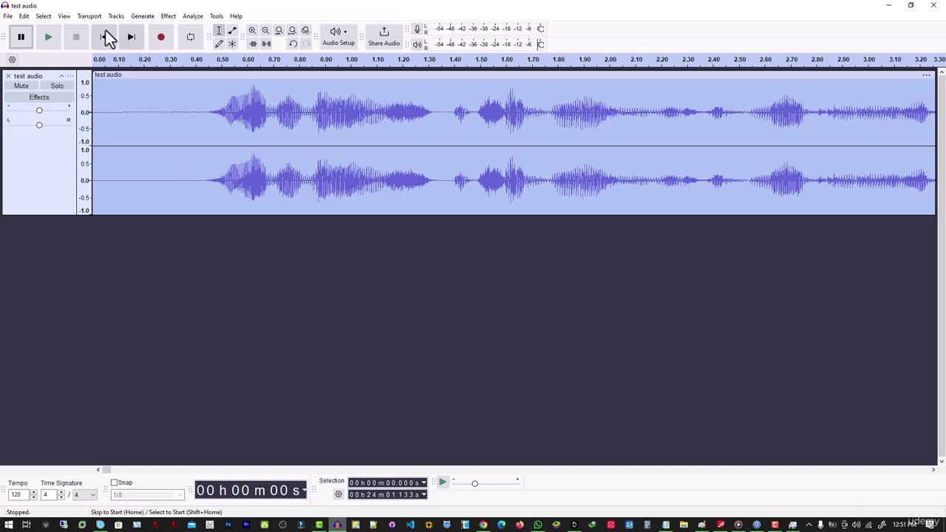
click(49, 36)
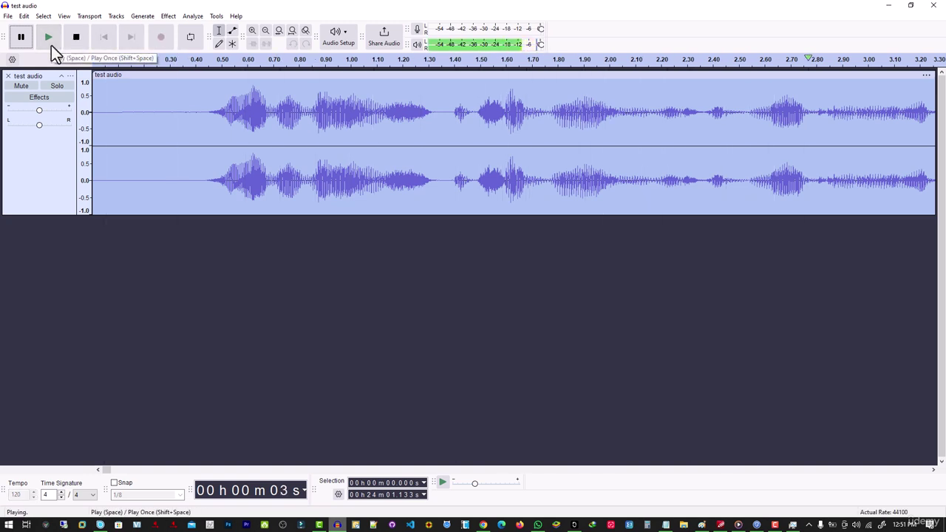
click(81, 37)
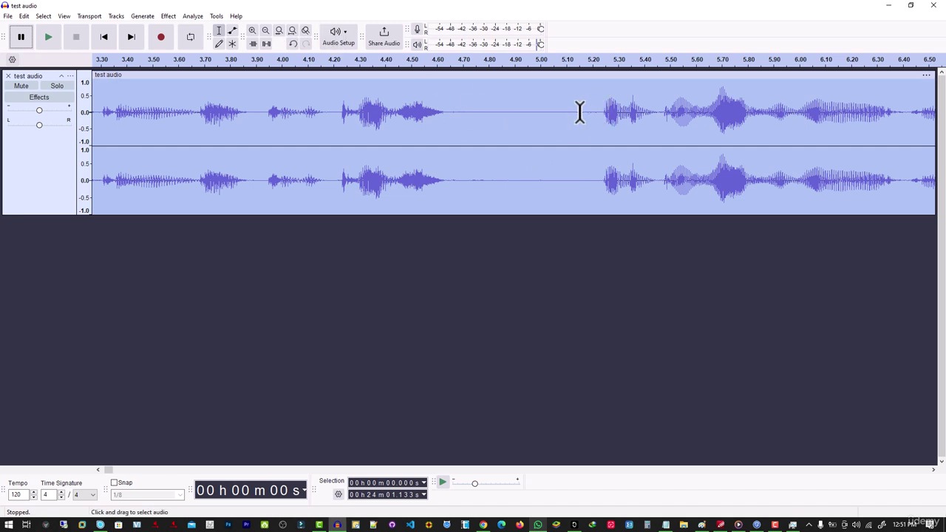
- Preview and apply Truncate Silence to the whole track with a 0.1-second detection duration, truncating the detected silence
click(170, 17)
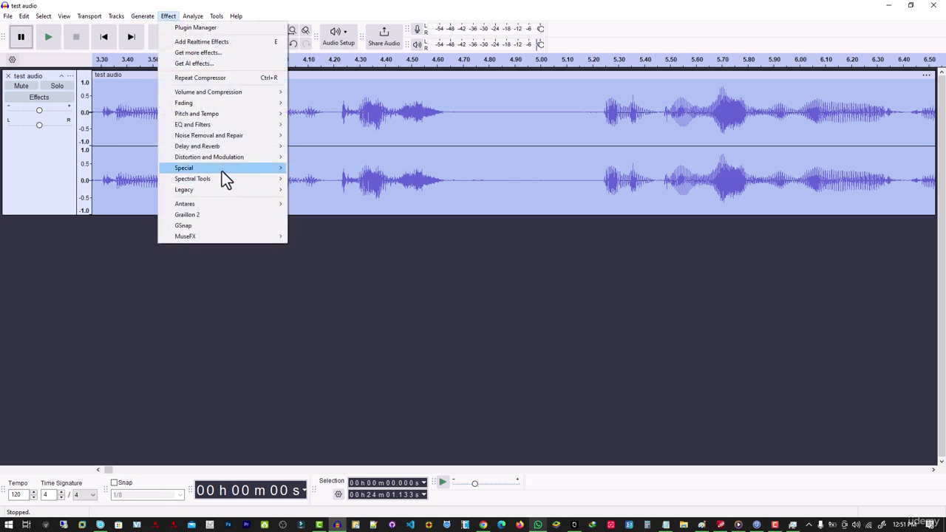
mouse_move(222, 171)
click(320, 201)
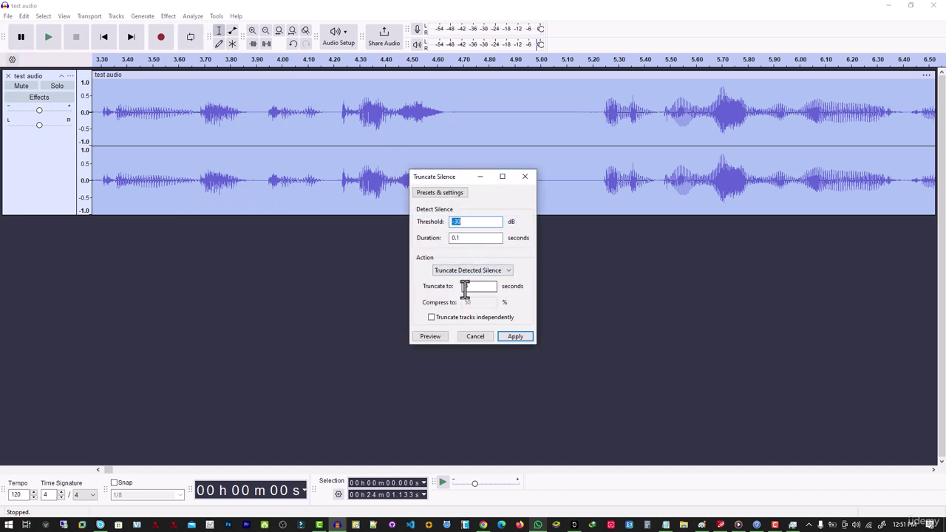
click(434, 337)
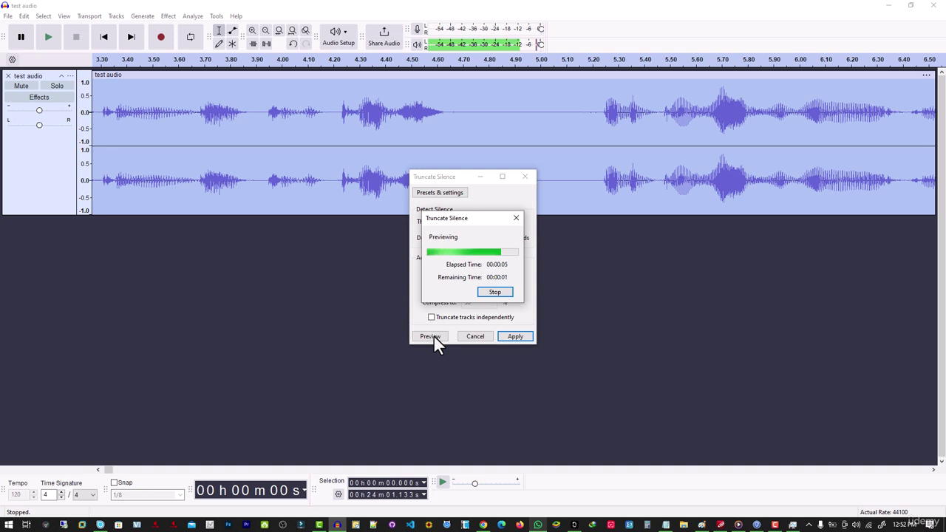
click(519, 340)
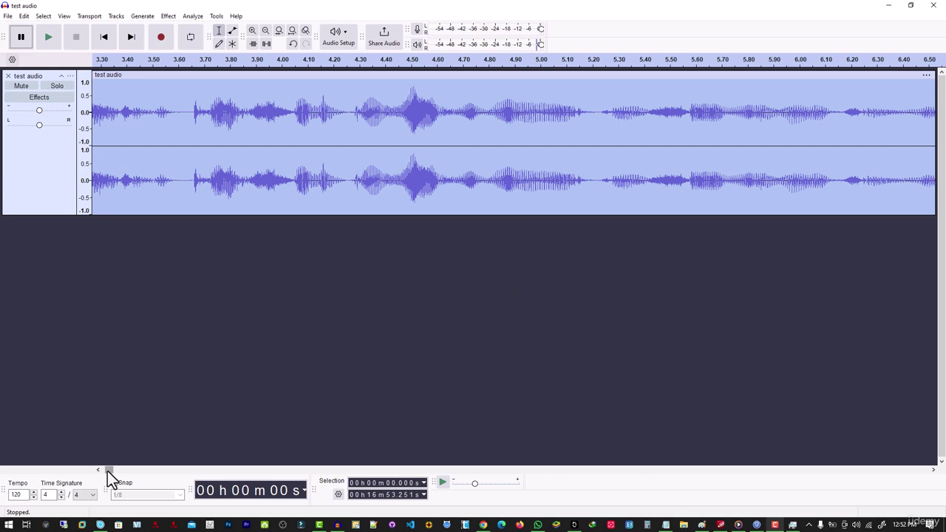
mouse_move(107, 471)
mouse_down()
mouse_move(572, 482)
mouse_move(302, 461)
mouse_move(94, 467)
mouse_up()
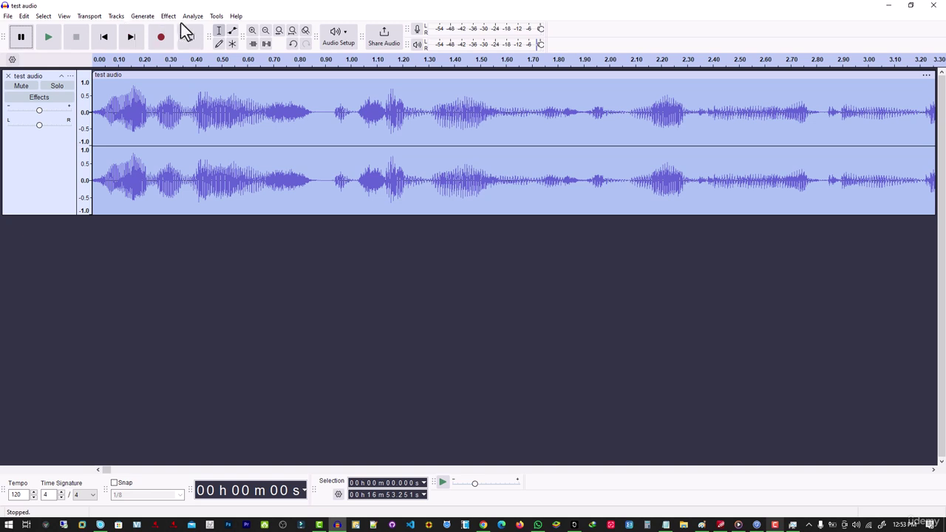
- Show the track's realtime effects, add Audacity's Reverb as a master effect for all tracks, and open its settings
click(168, 16)
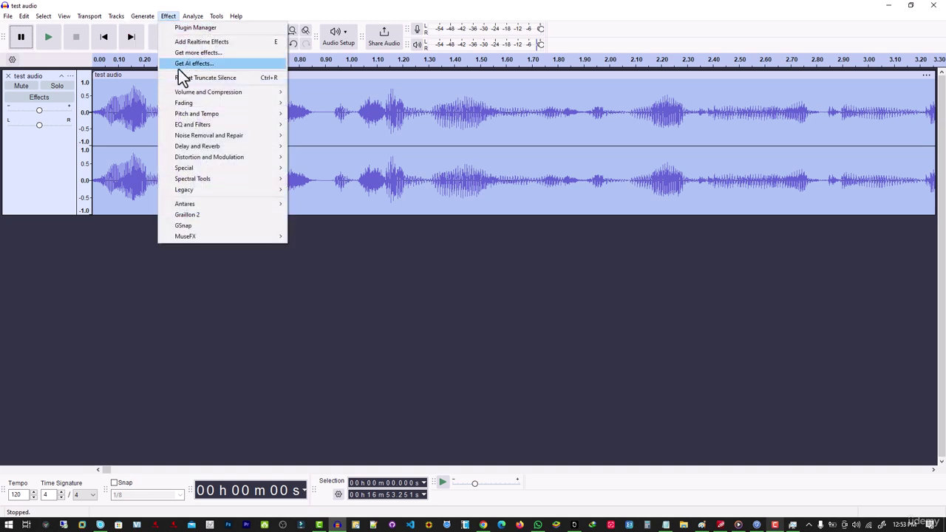
click(25, 143)
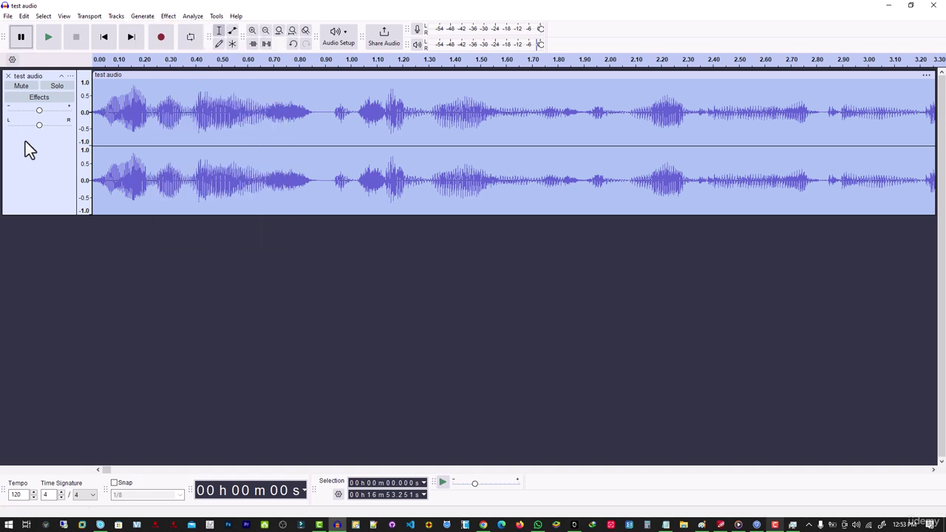
click(45, 98)
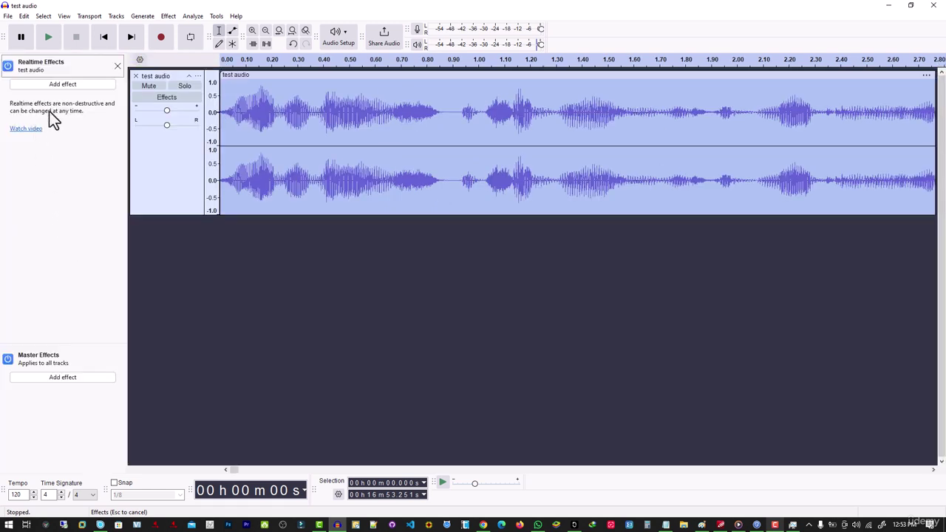
click(63, 375)
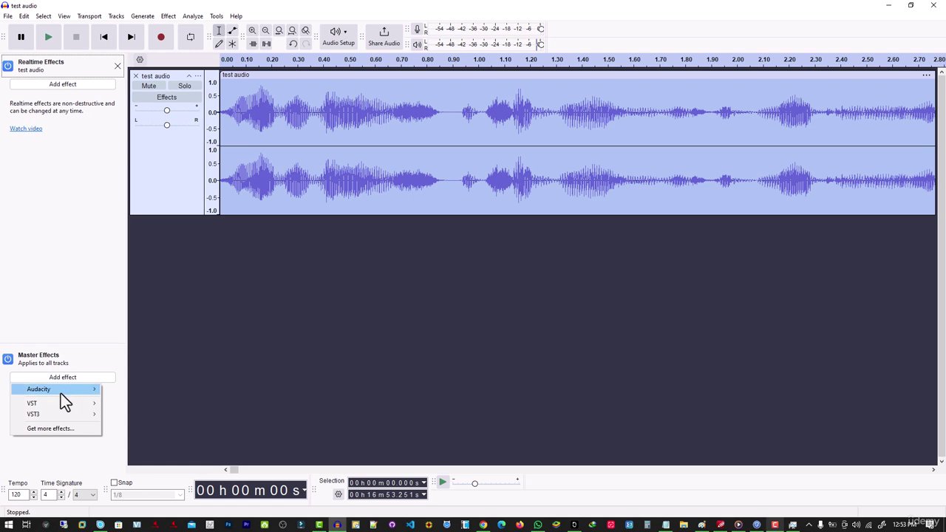
mouse_move(65, 409)
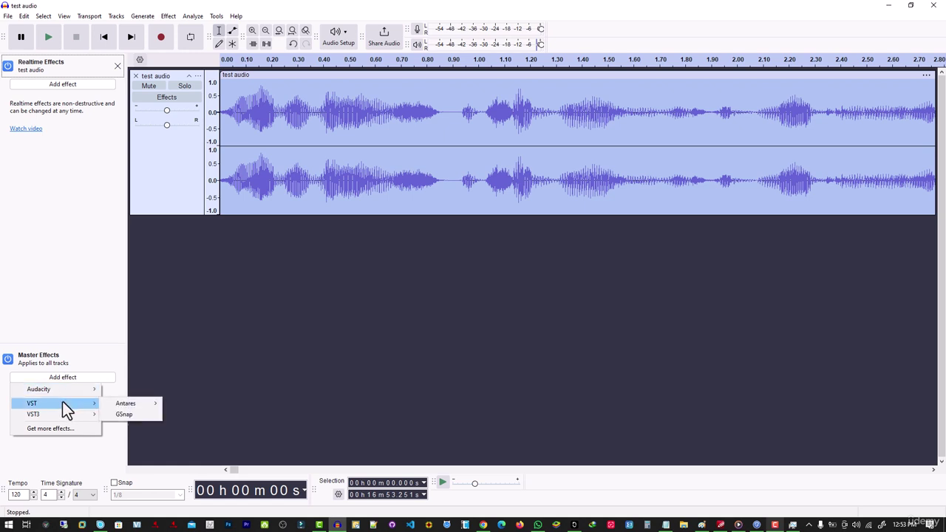
mouse_move(65, 389)
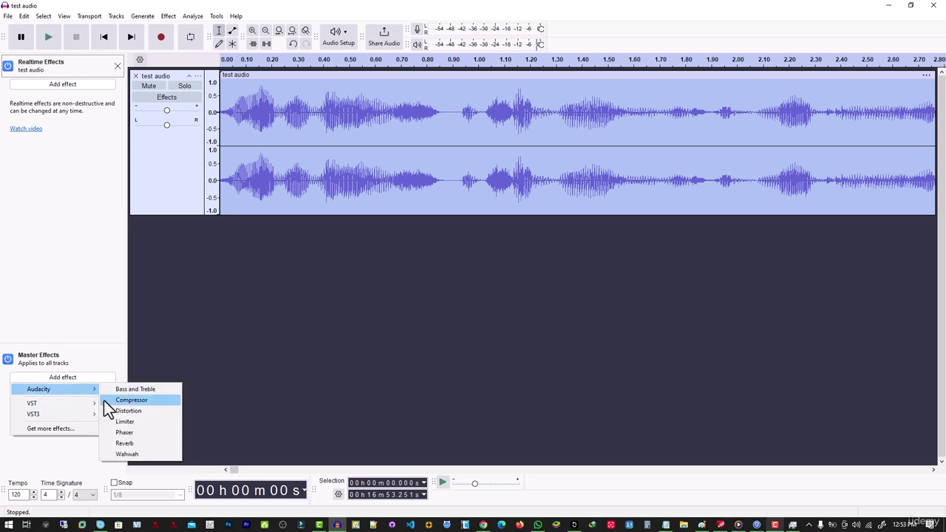
click(126, 443)
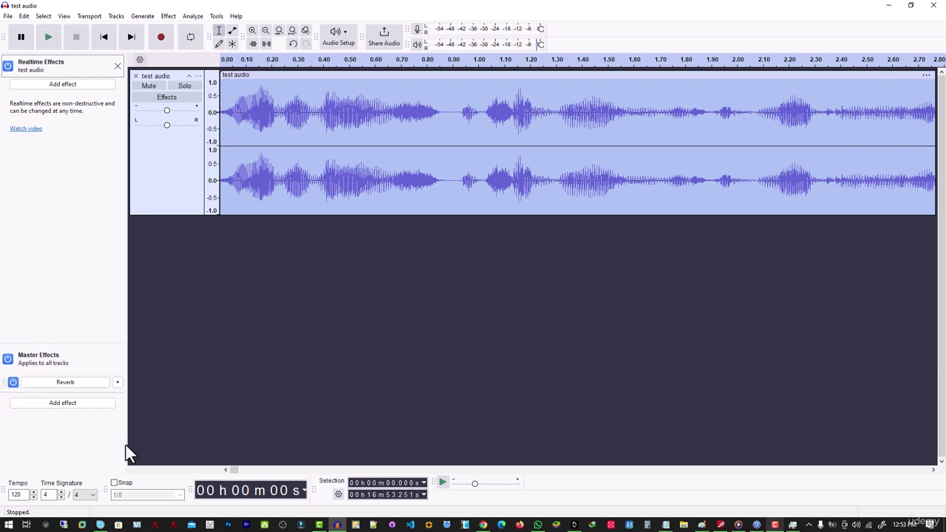
click(68, 382)
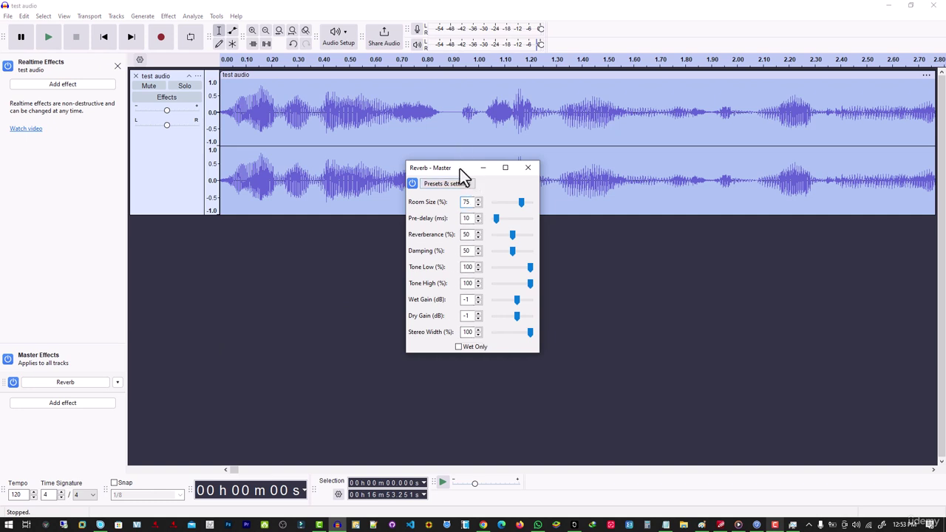
- Play the track while trying the master Reverb's room size at 100%, set it to 7%, and stop playback
drag(459, 168, 610, 199)
click(44, 46)
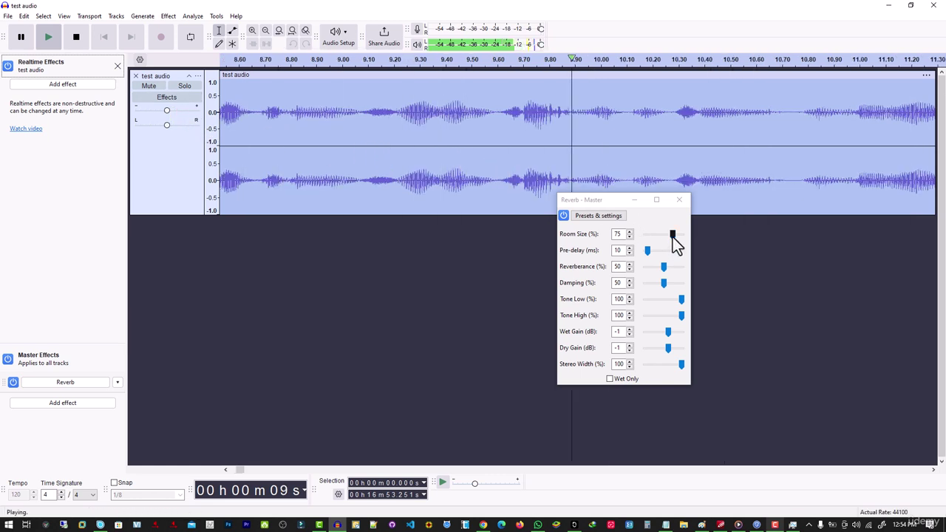
drag(672, 235, 695, 236)
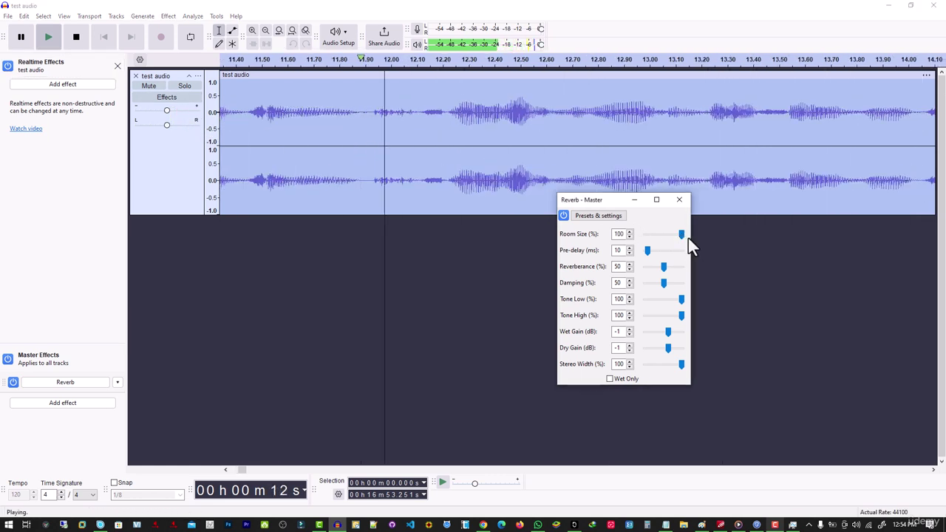
drag(681, 235, 647, 235)
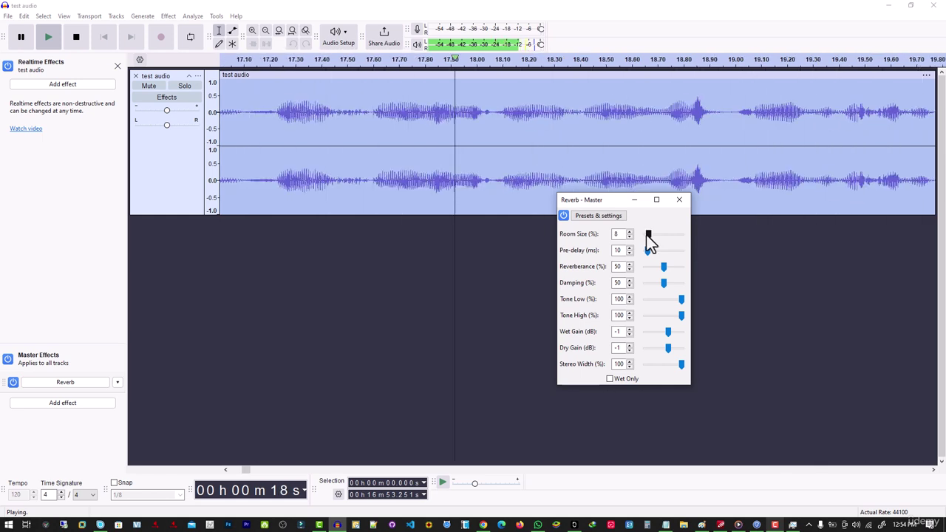
drag(646, 235, 646, 238)
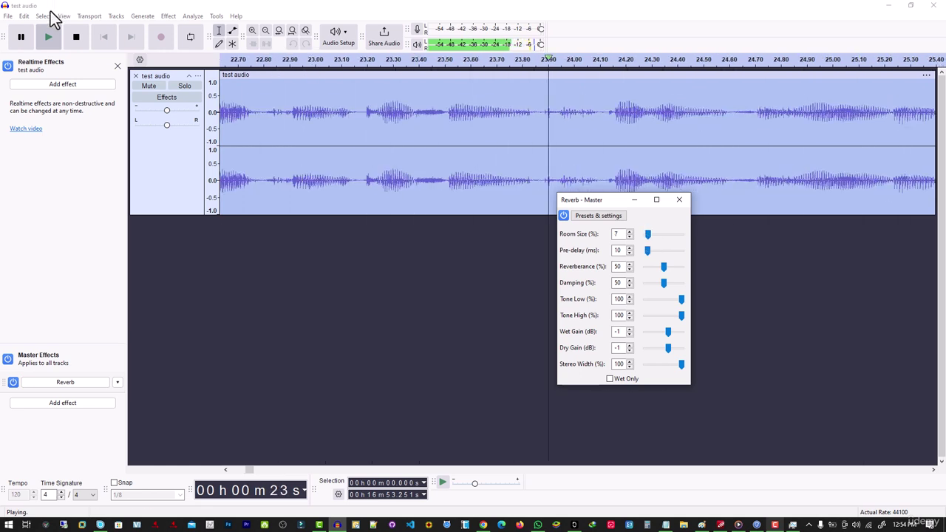
click(22, 39)
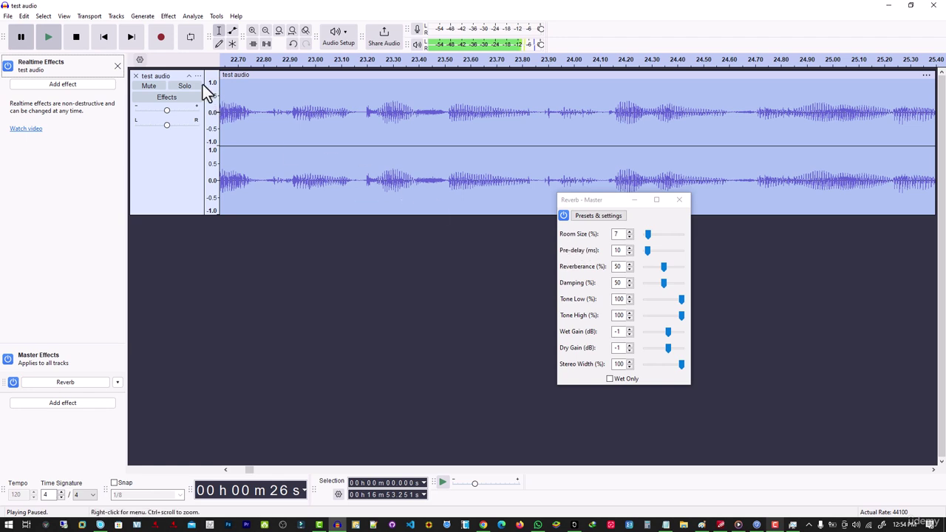
click(45, 46)
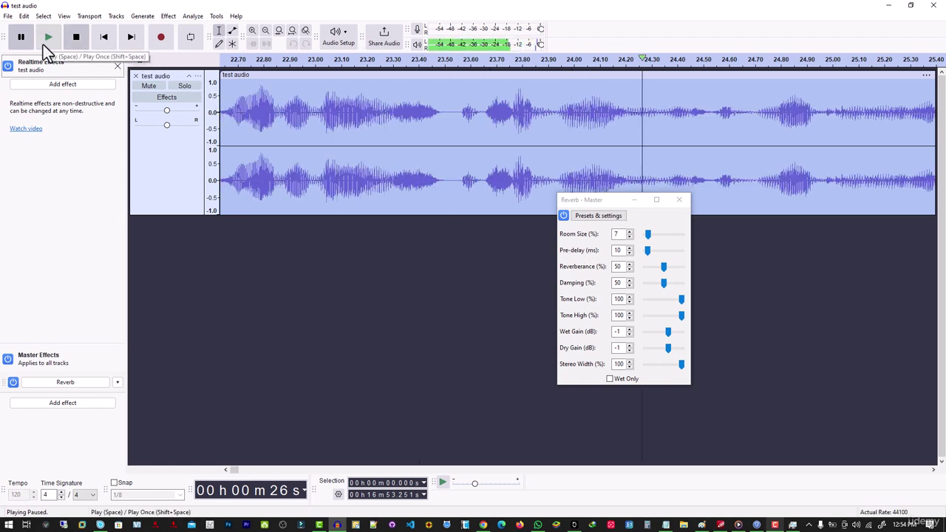
click(82, 41)
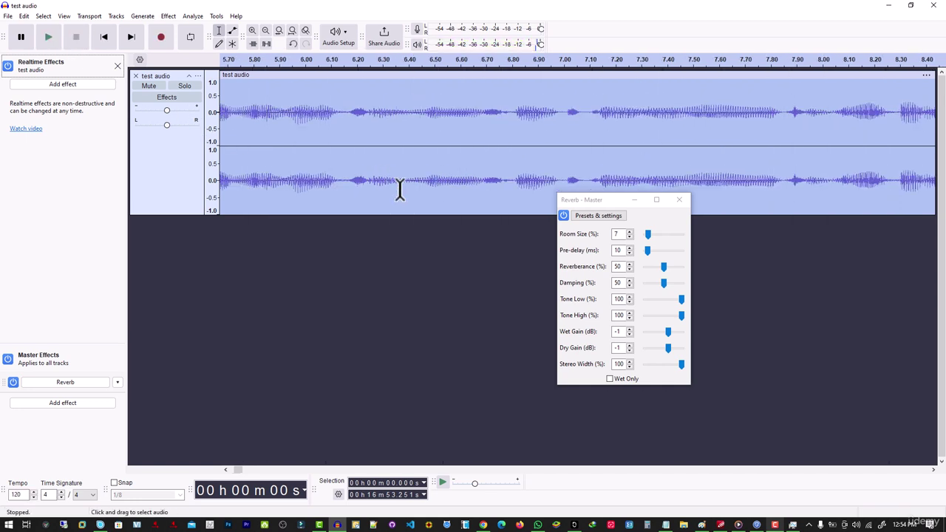
click(169, 16)
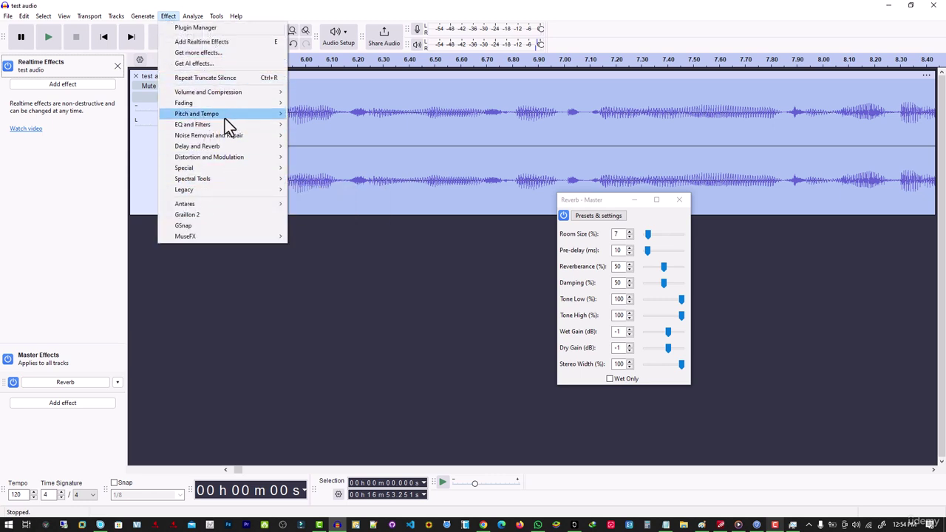
mouse_move(226, 118)
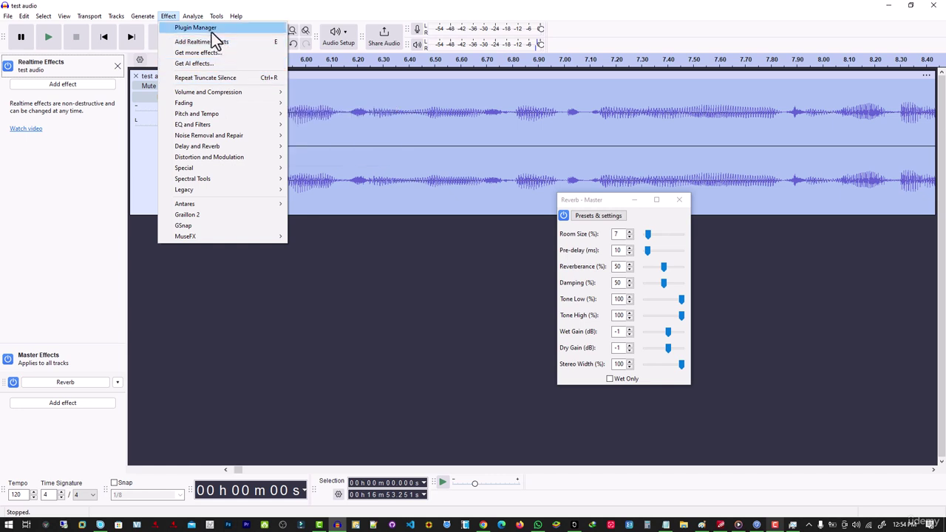
mouse_move(230, 176)
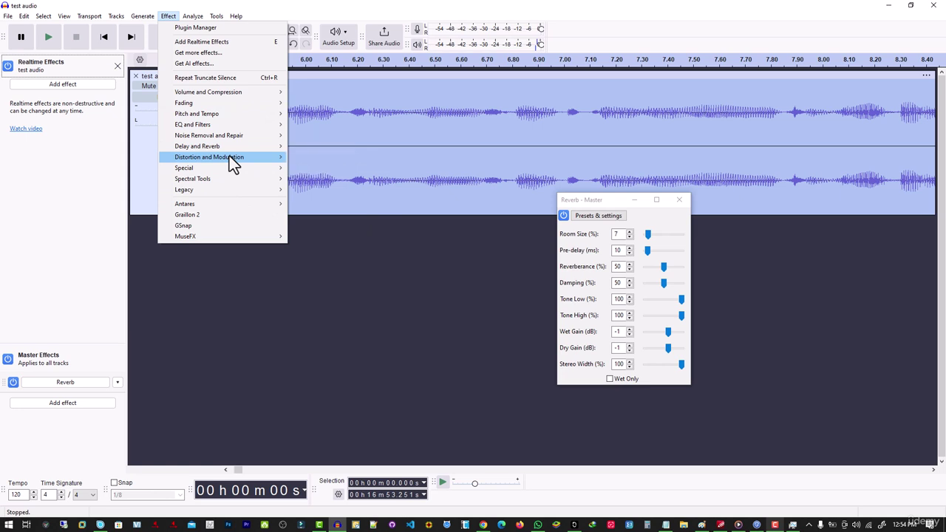
mouse_move(230, 156)
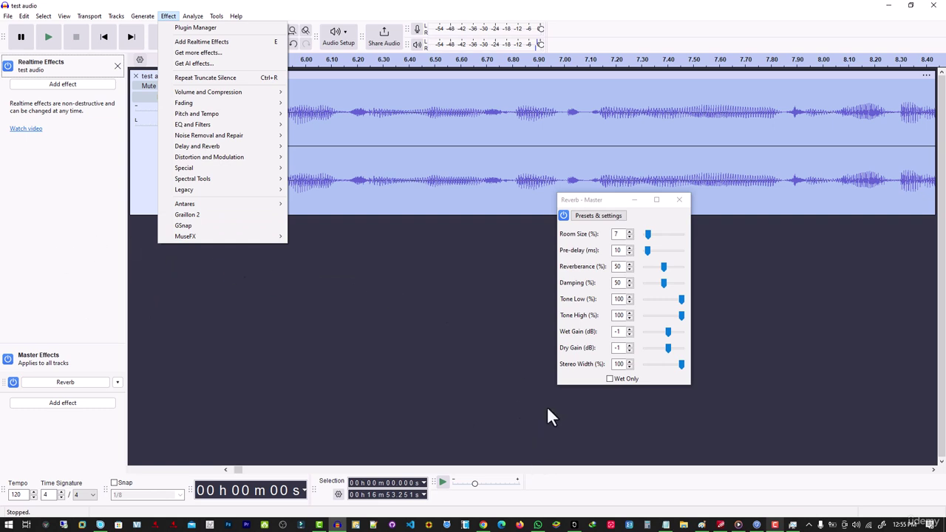
- Switch to the notes app and mark "Audio processing and enhancements with audacity" as completed in the YouTube course to-do list
click(577, 525)
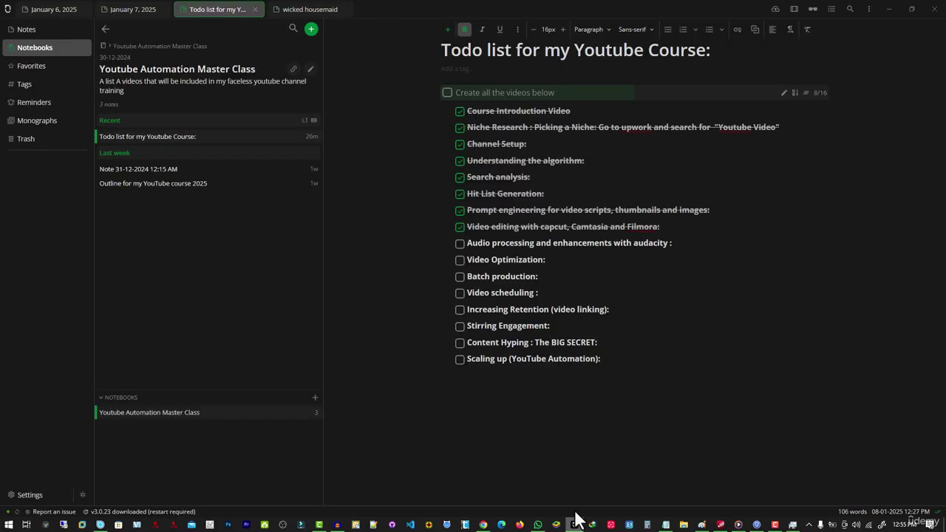
click(460, 245)
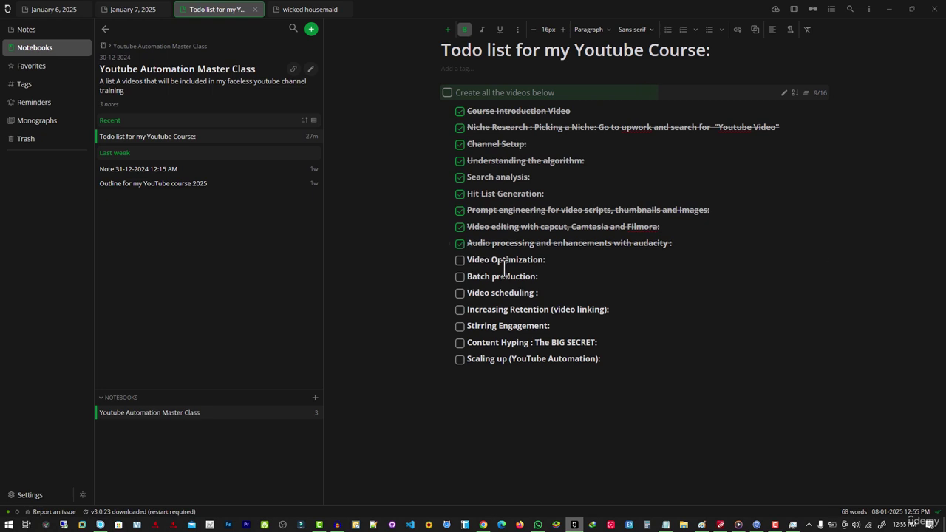